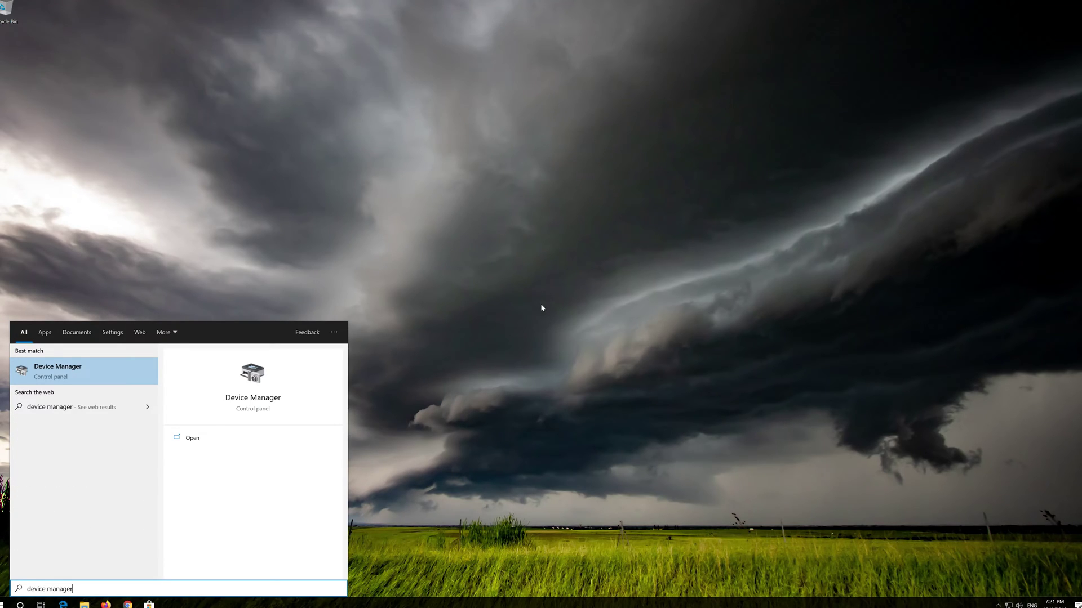
Step: Open Device Manager and select the High Definition Audio Device under Sound, video and game controllers
click(72, 376)
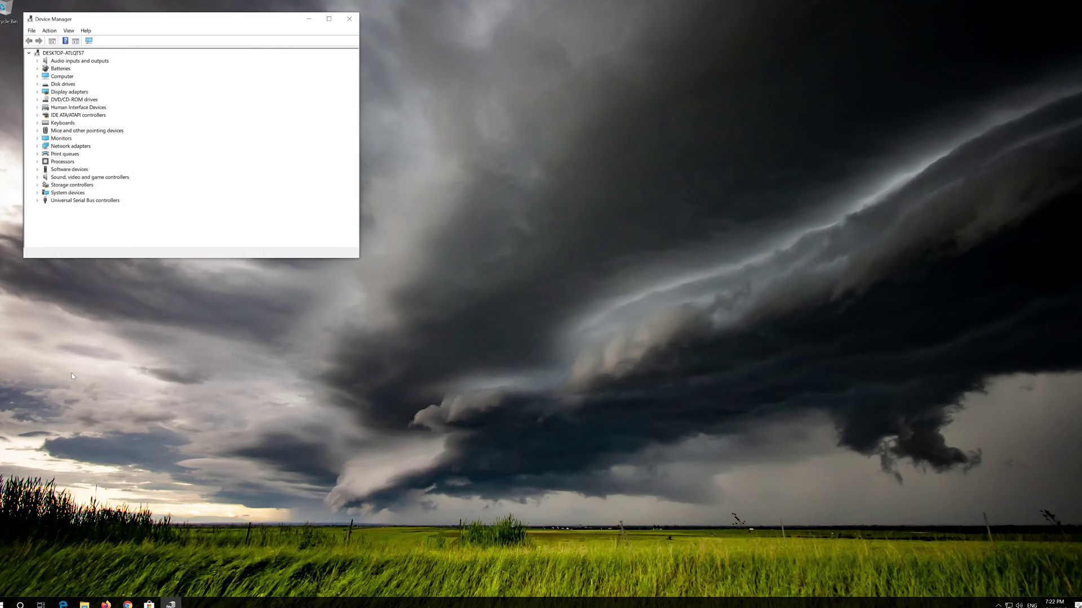
drag(220, 27, 528, 149)
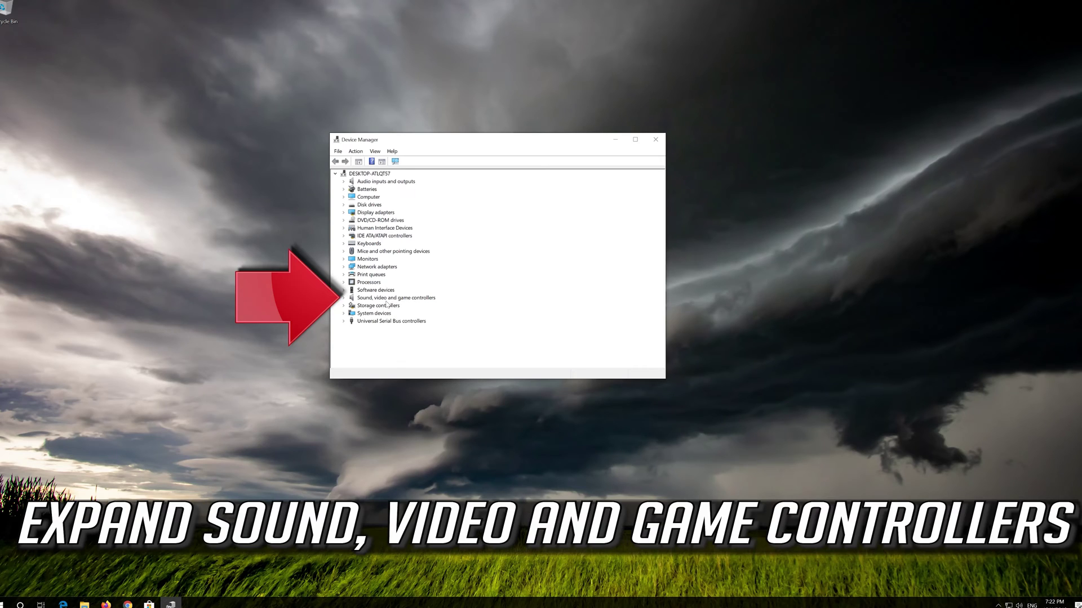
click(344, 297)
click(377, 306)
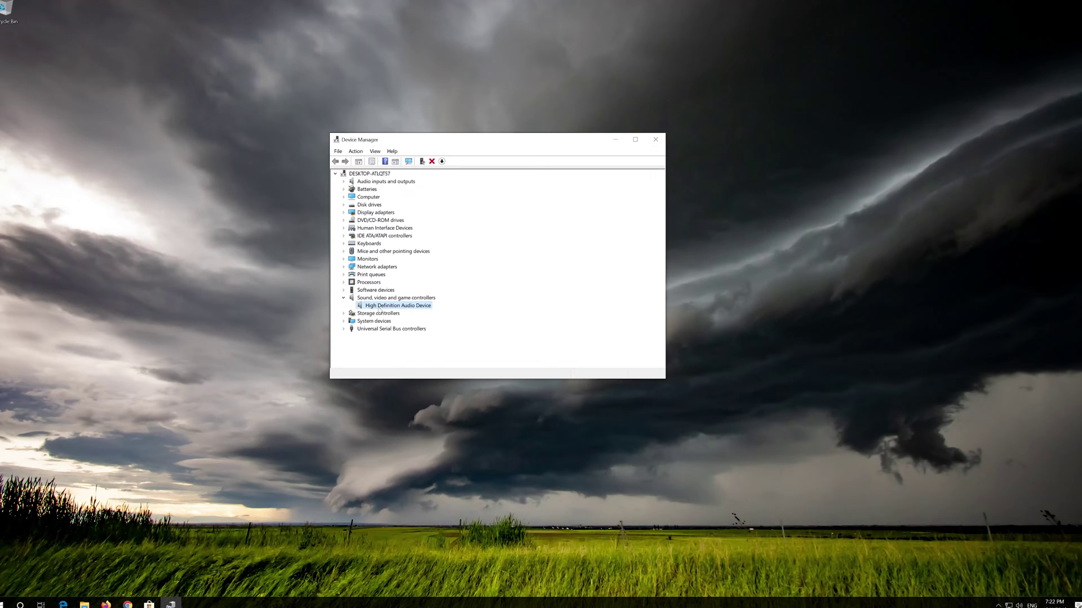
Step: Search automatically for an updated High Definition Audio Device driver and check Windows Update for updates
right_click(415, 309)
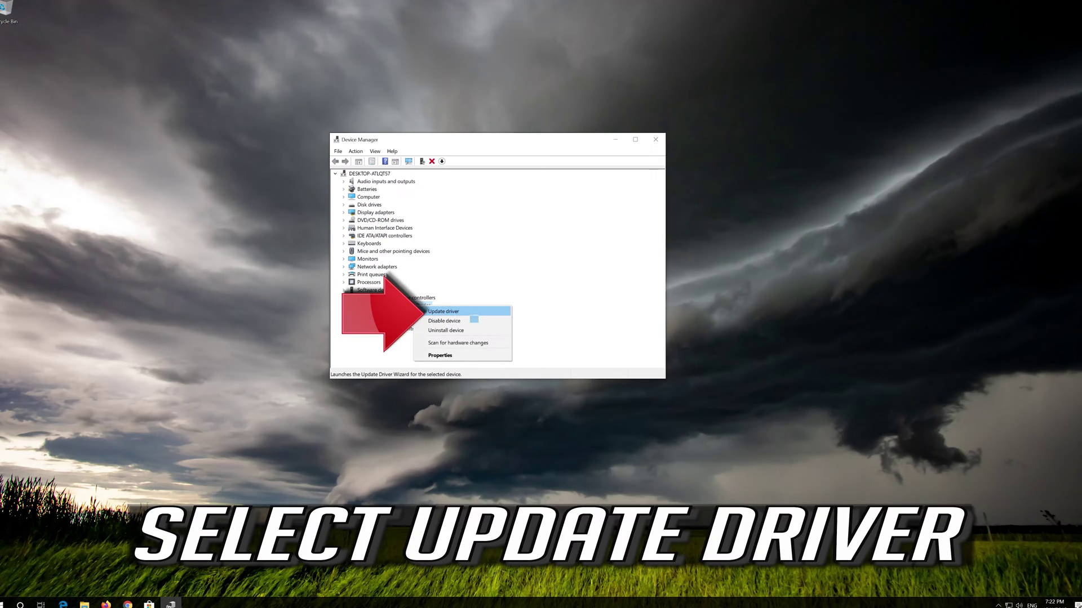
click(474, 317)
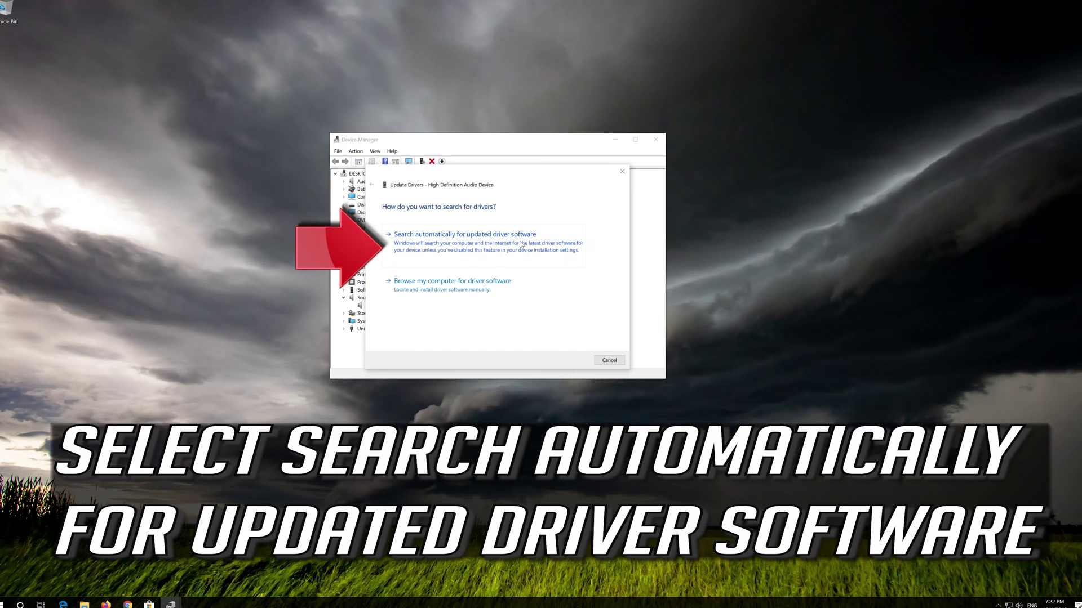
click(486, 248)
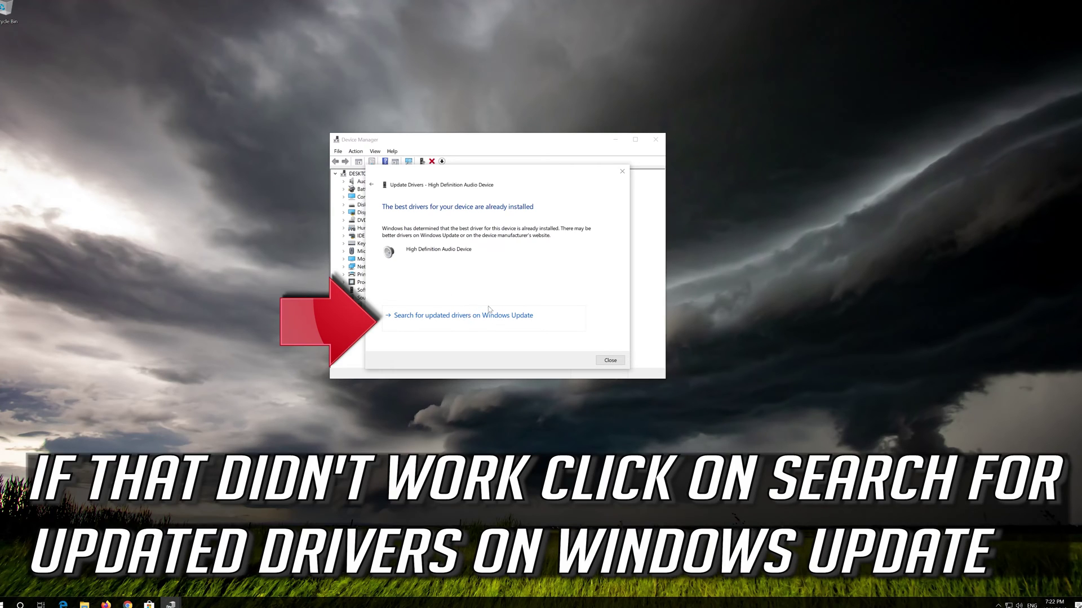
click(460, 318)
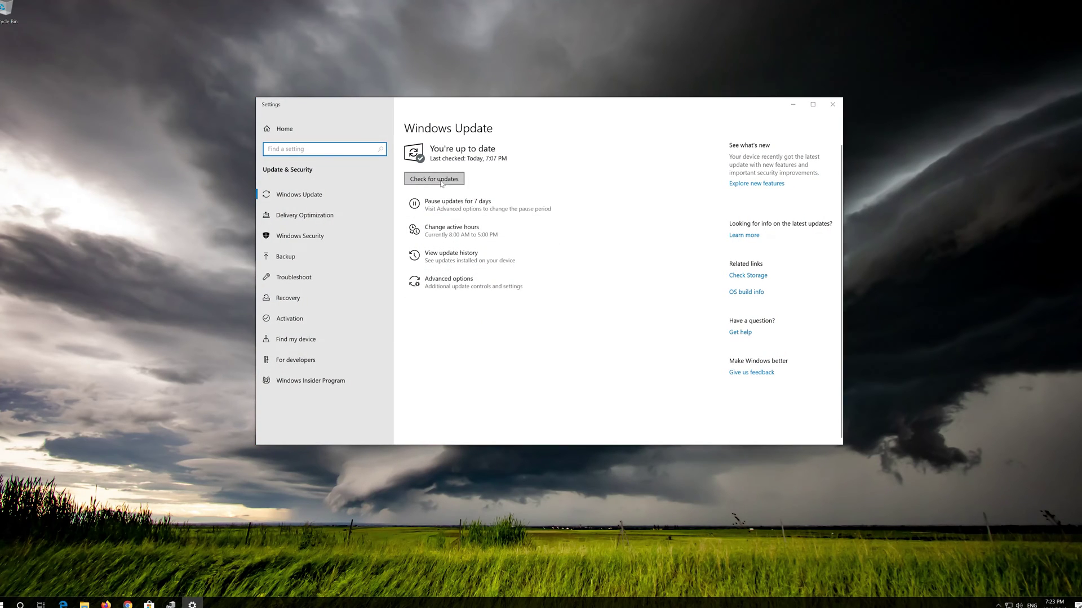
click(426, 179)
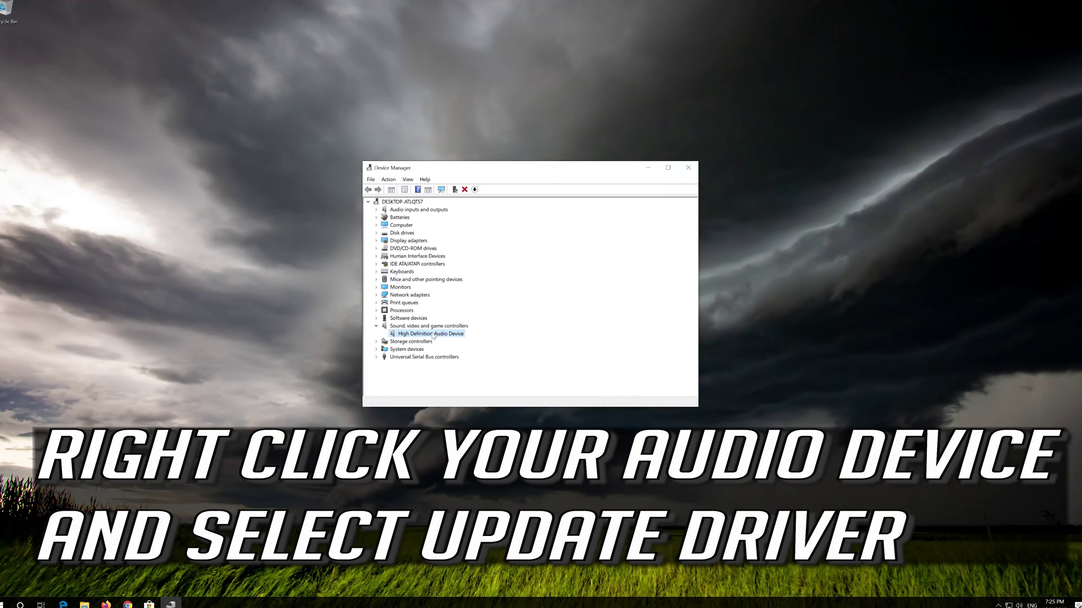
Step: Manually reinstall the High Definition Audio Device driver from the list of drivers available on the computer, accepting the compatibility warning
right_click(433, 336)
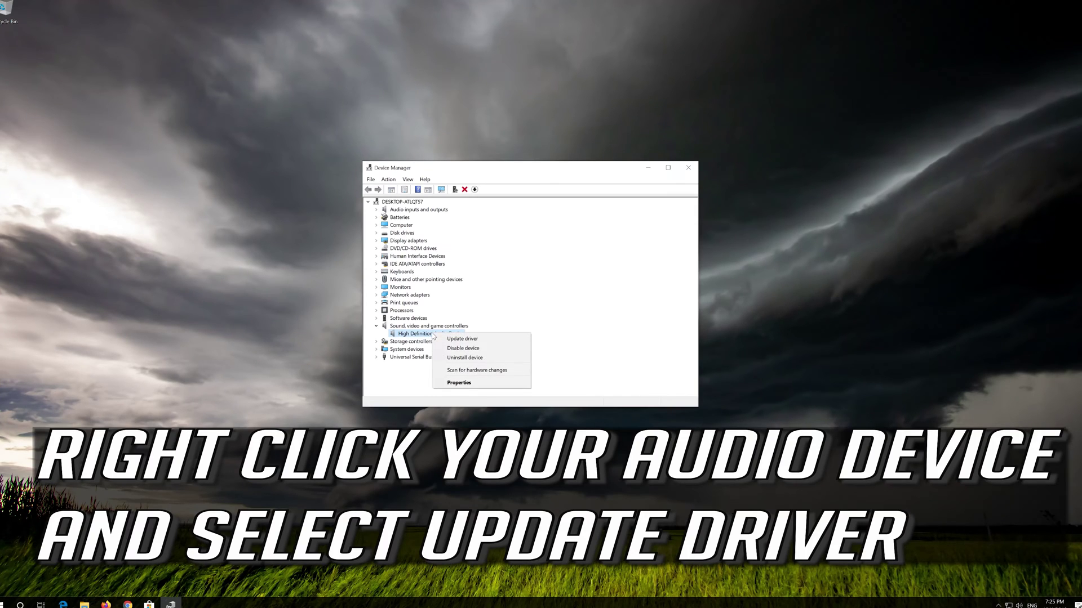
click(506, 342)
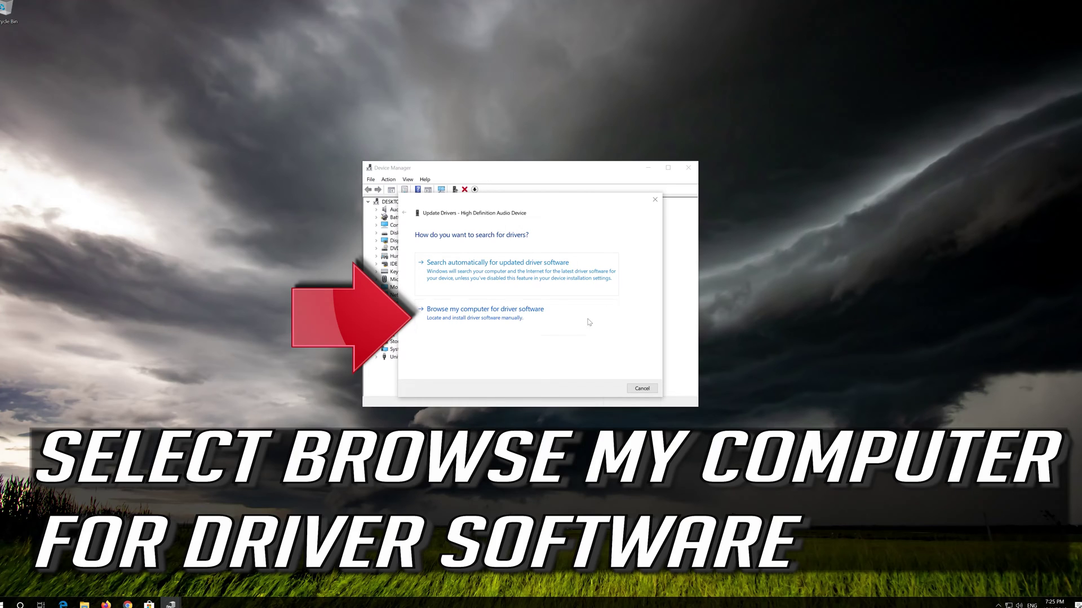
click(493, 325)
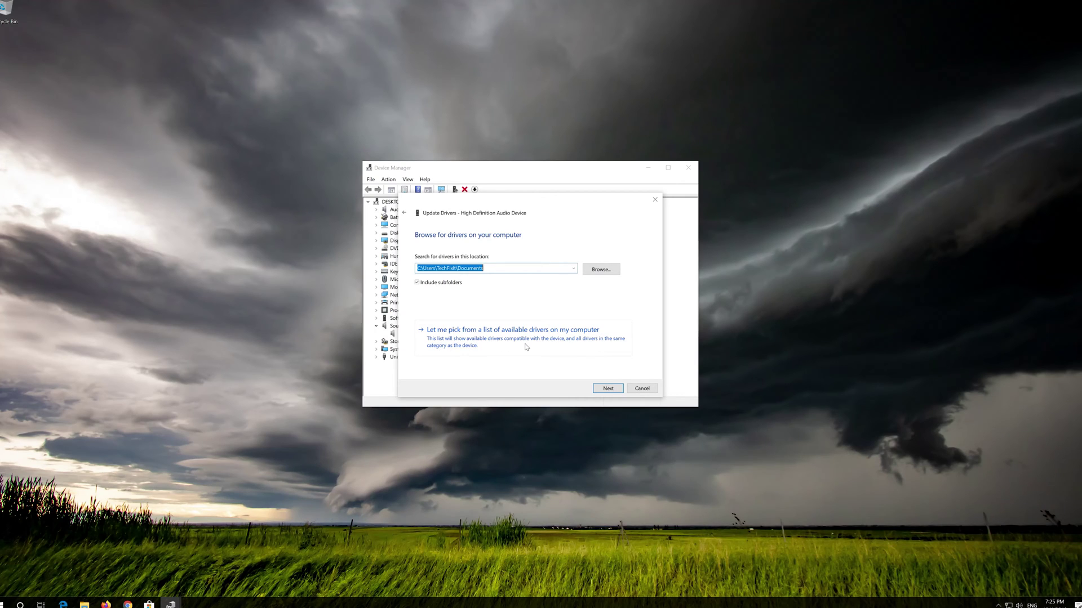
click(525, 347)
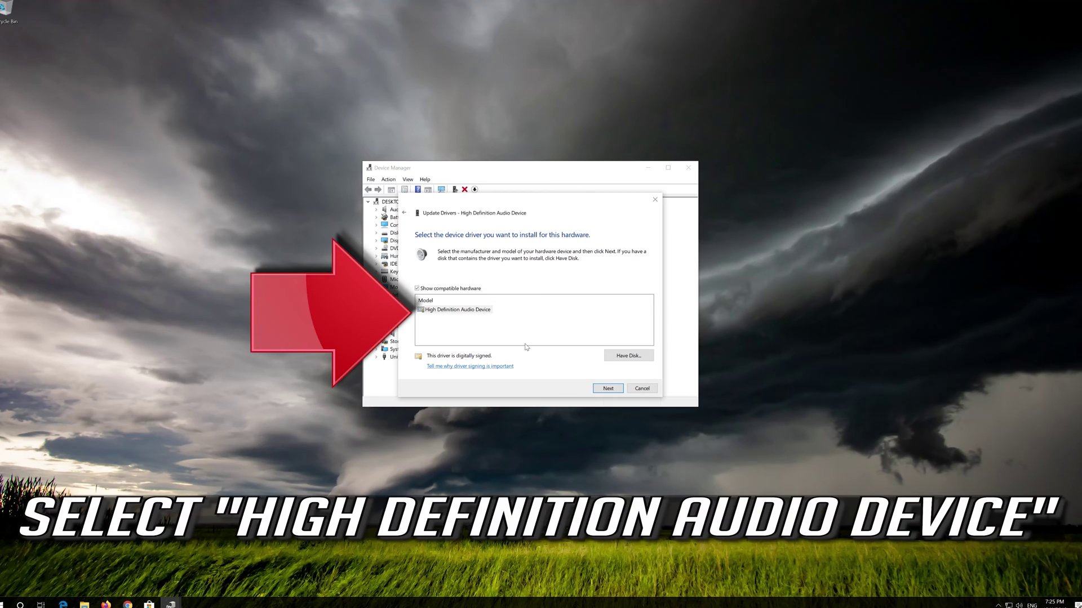
click(461, 310)
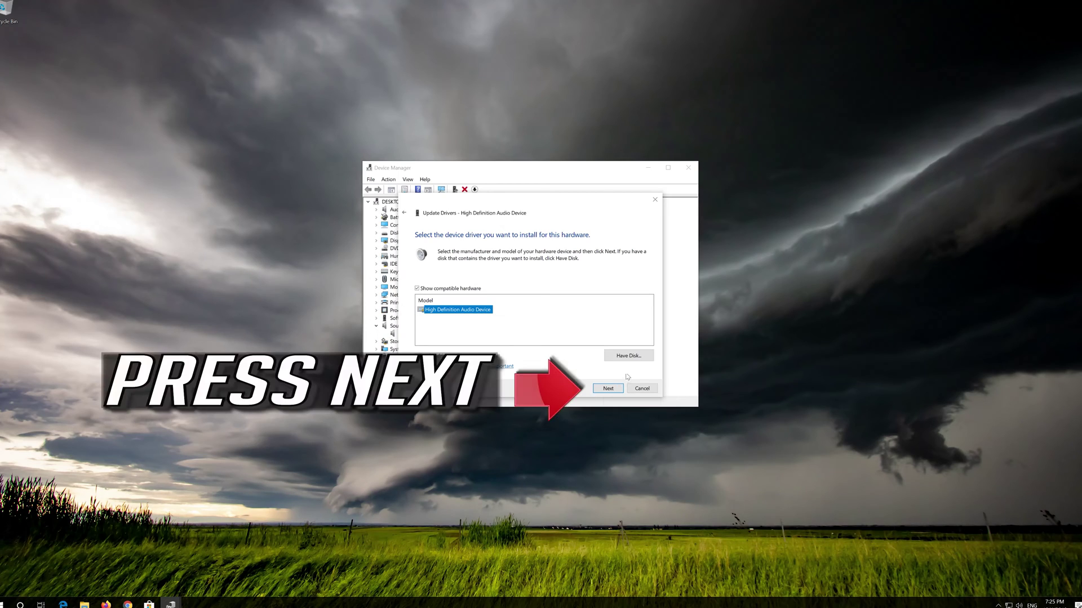
click(597, 392)
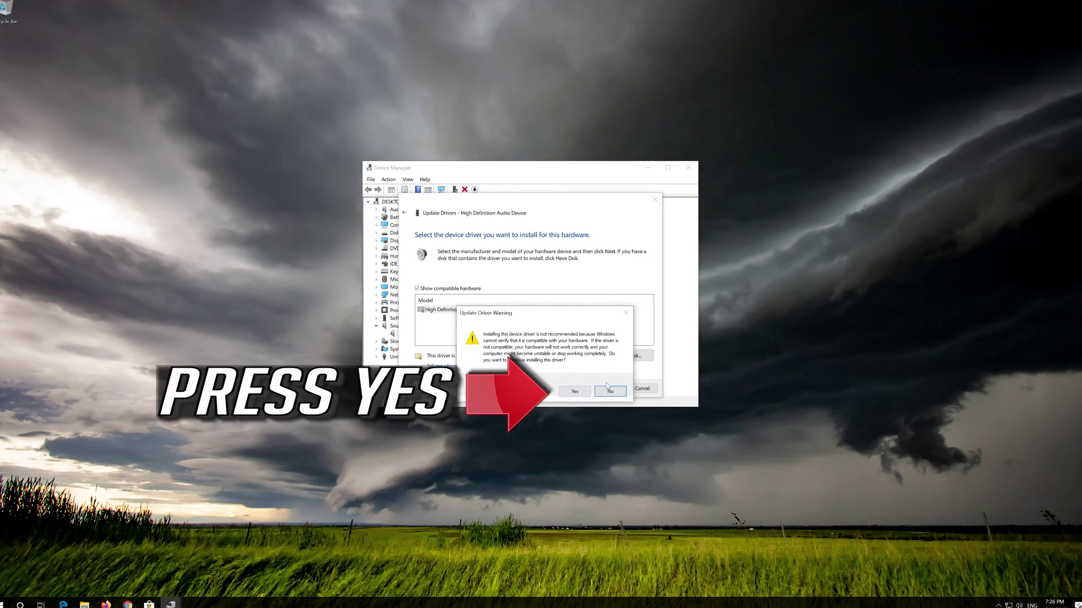
click(567, 393)
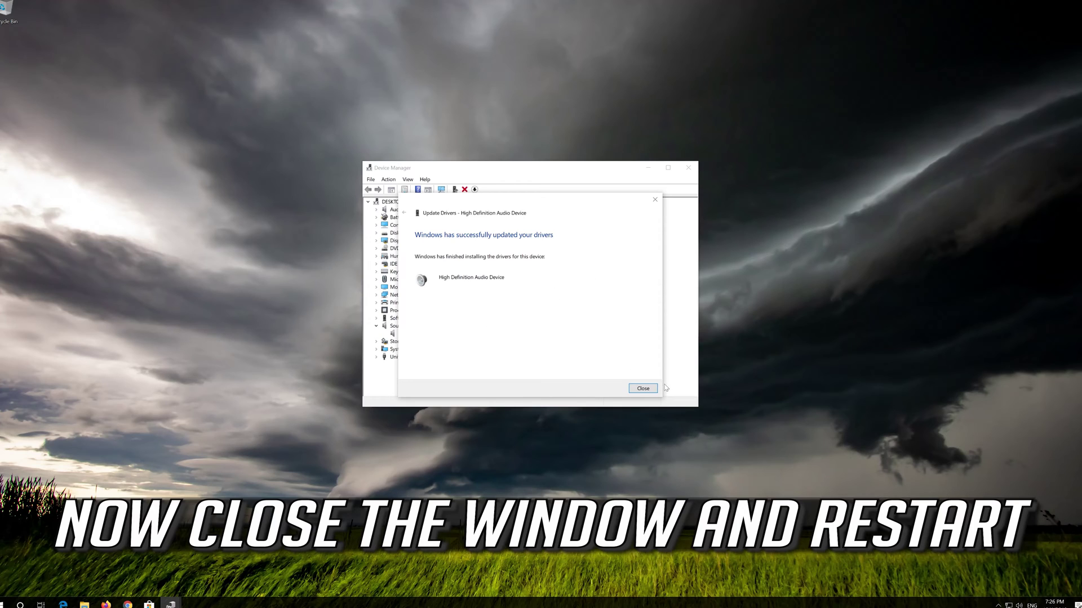
click(631, 389)
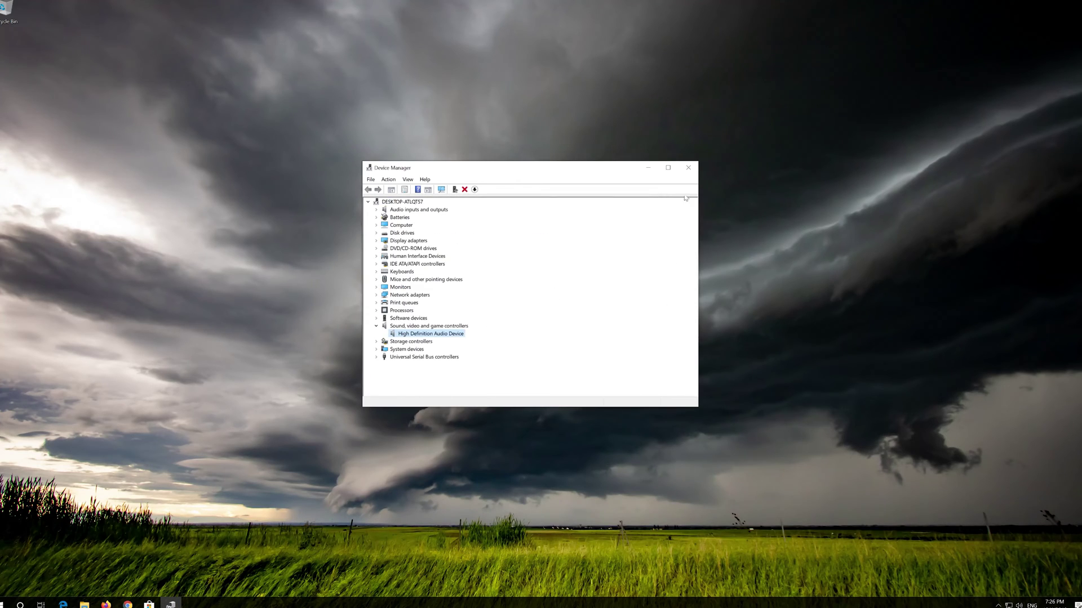
Step: Close Device Manager and restart the computer
click(688, 167)
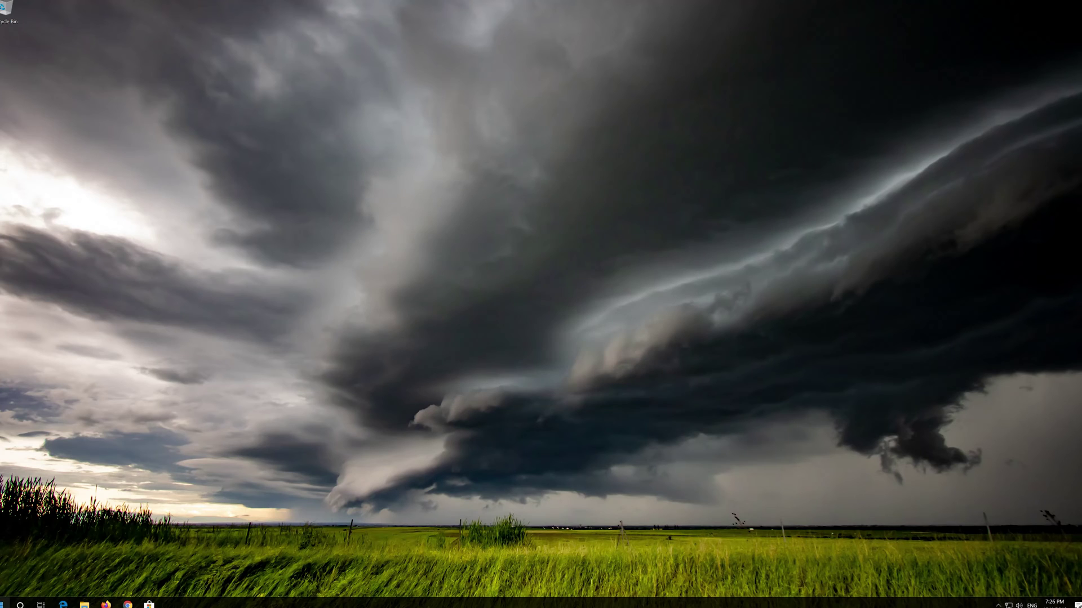
click(5, 603)
click(1, 587)
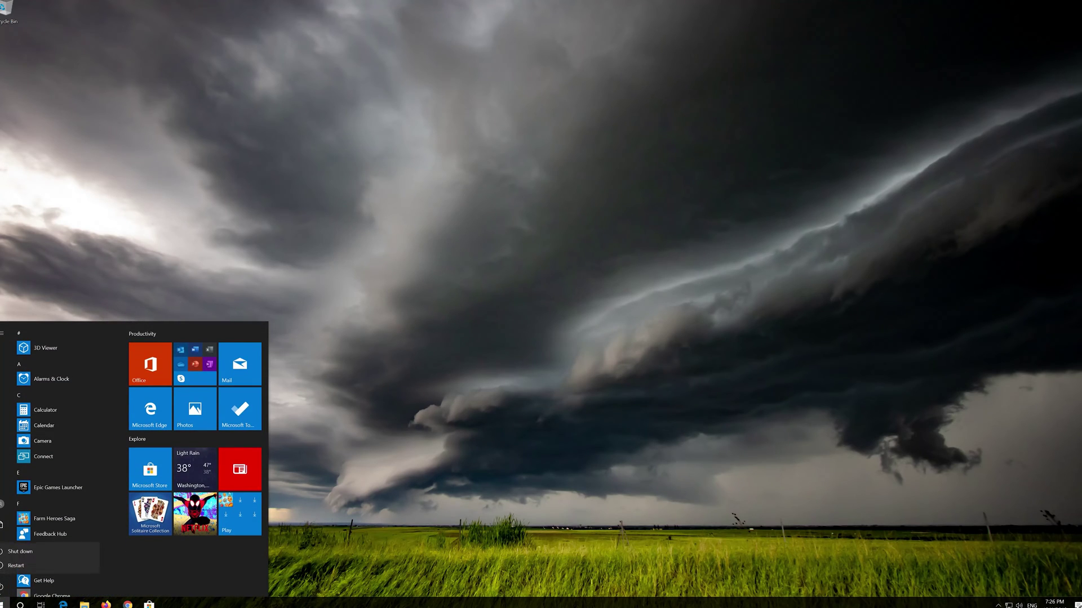
click(19, 570)
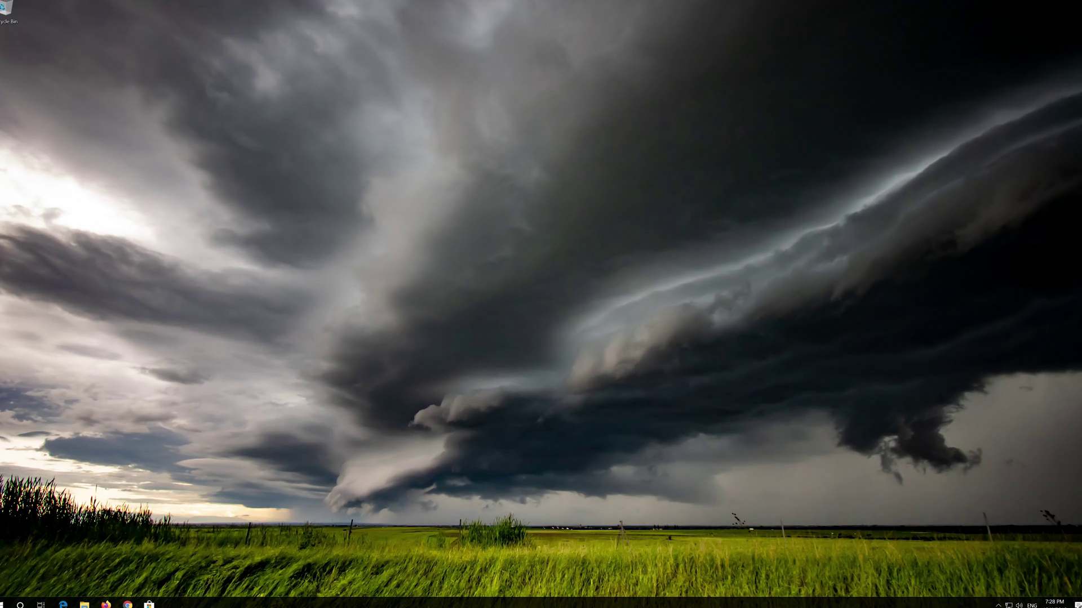
Step: Open the Sound page of the Windows system settings
key(super)
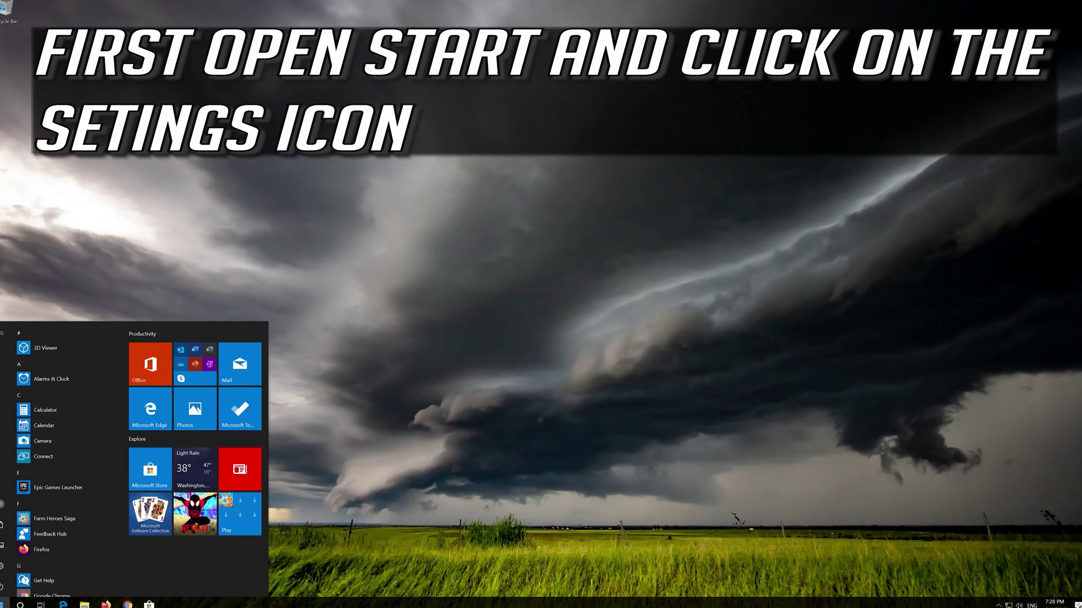
mouse_move(2, 566)
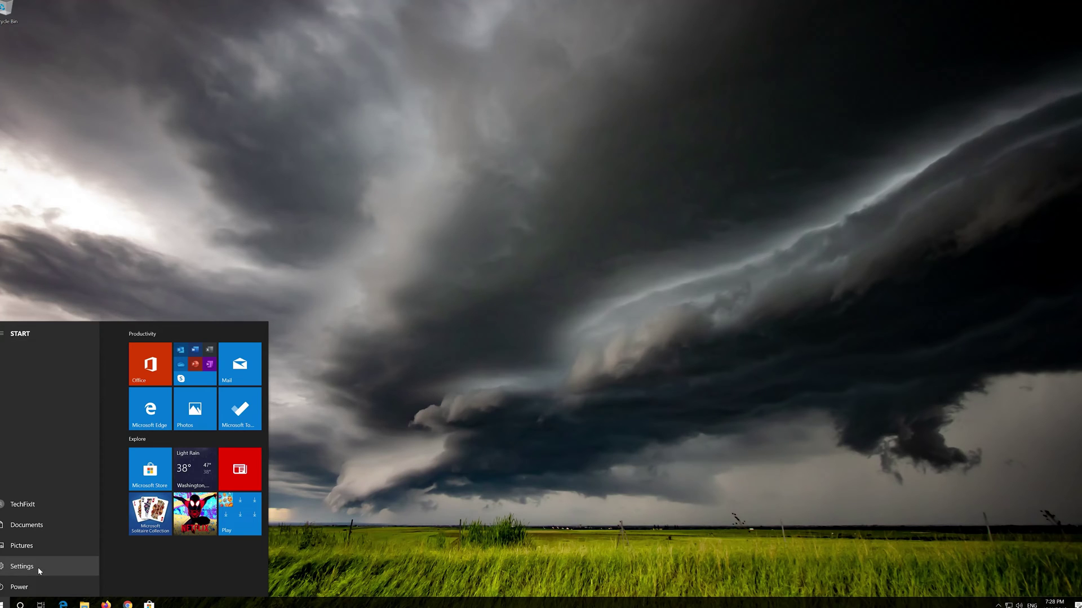
click(38, 569)
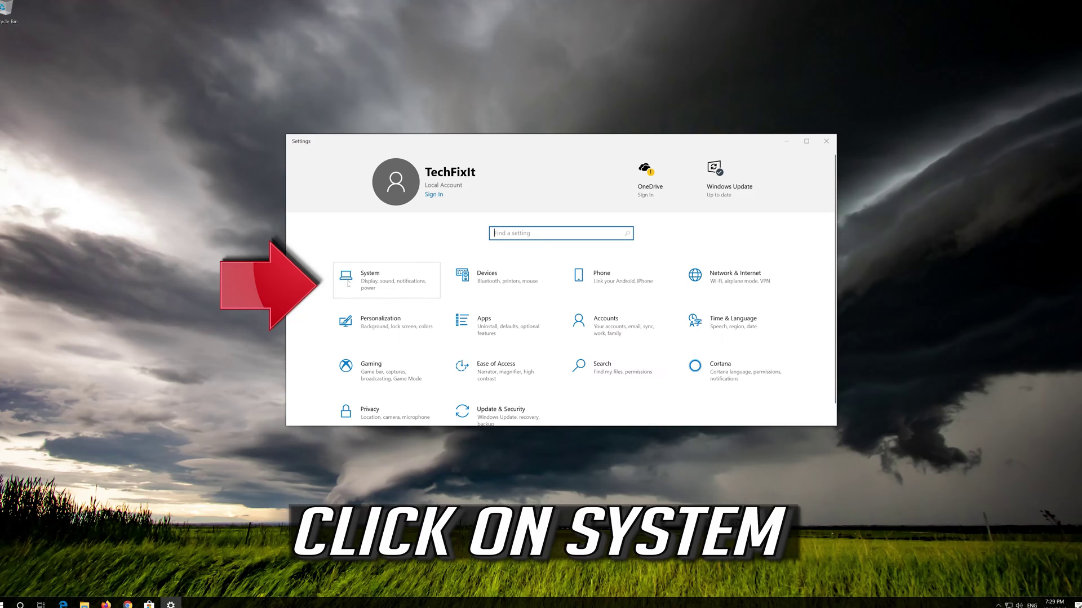
click(388, 287)
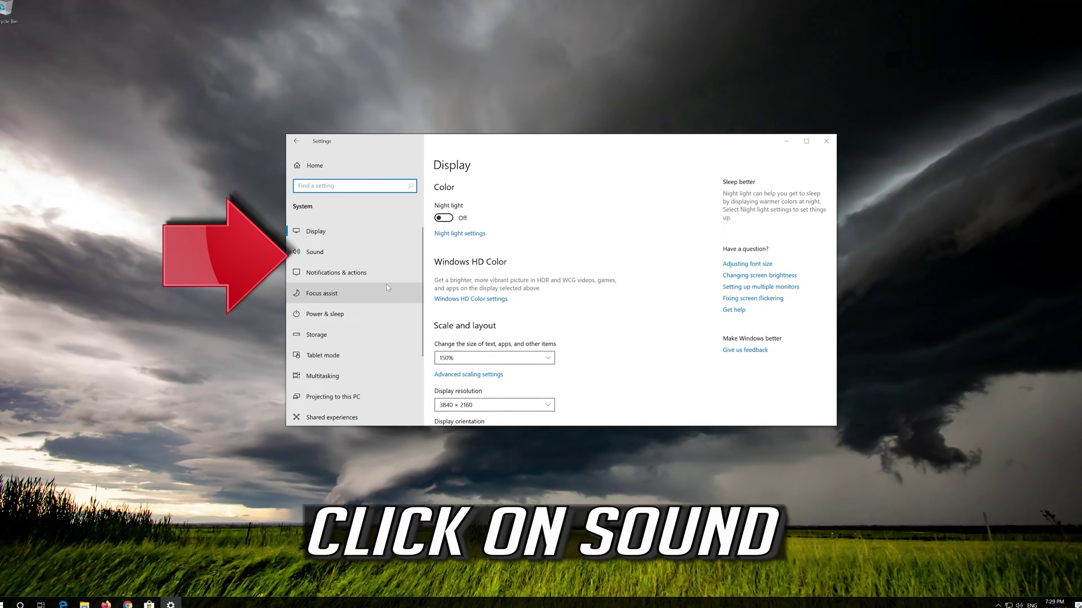
click(346, 255)
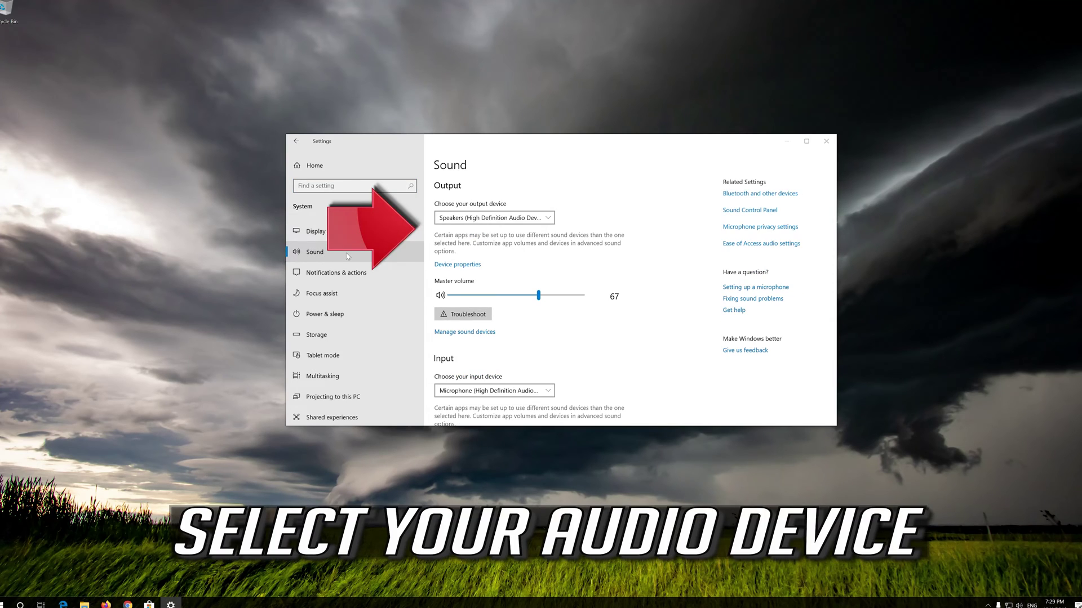
Step: Choose Speakers (High Definition Audio Device) as the output device and start the sound troubleshooter
click(472, 220)
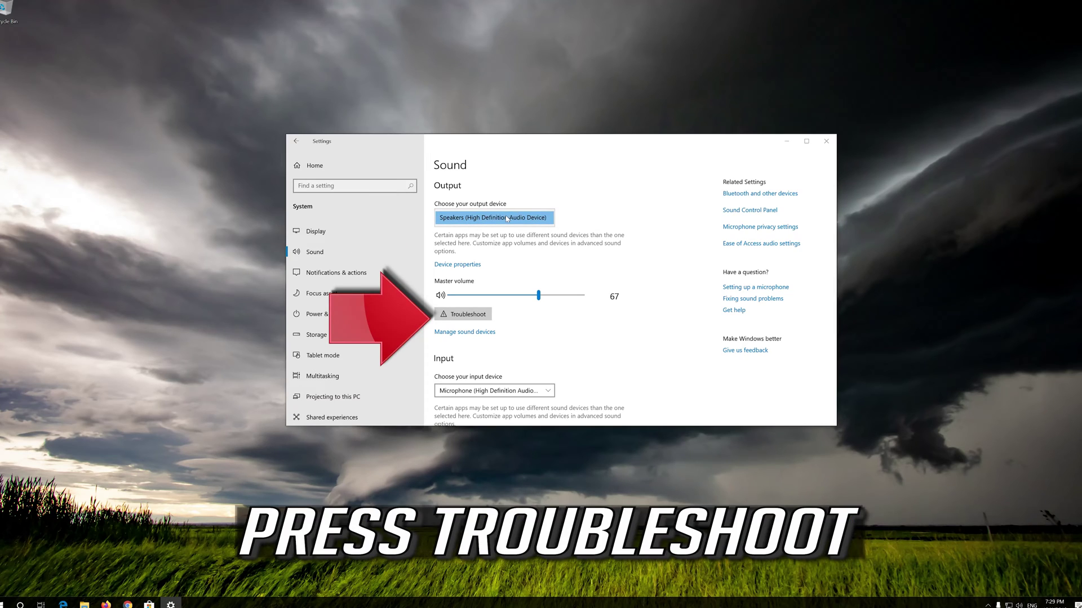
click(467, 319)
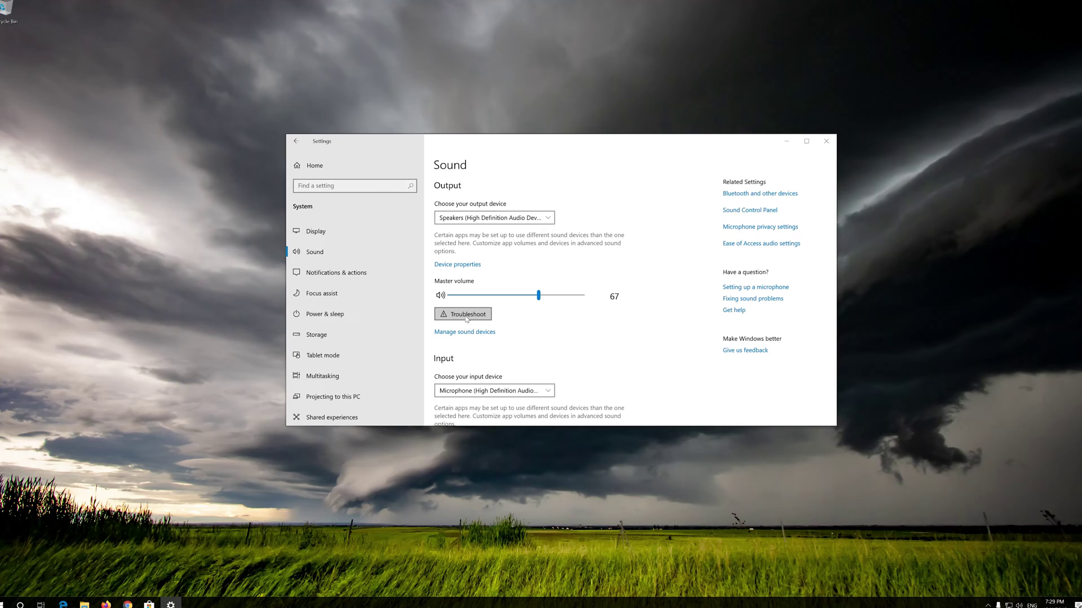
click(466, 319)
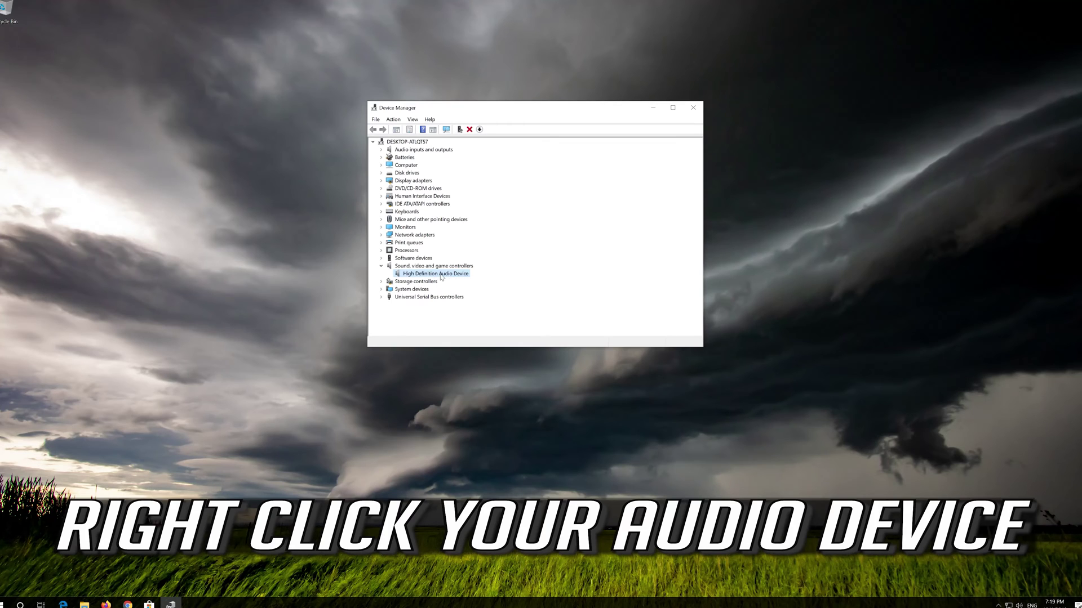
Step: Uninstall the High Definition Audio Device in Device Manager
right_click(441, 276)
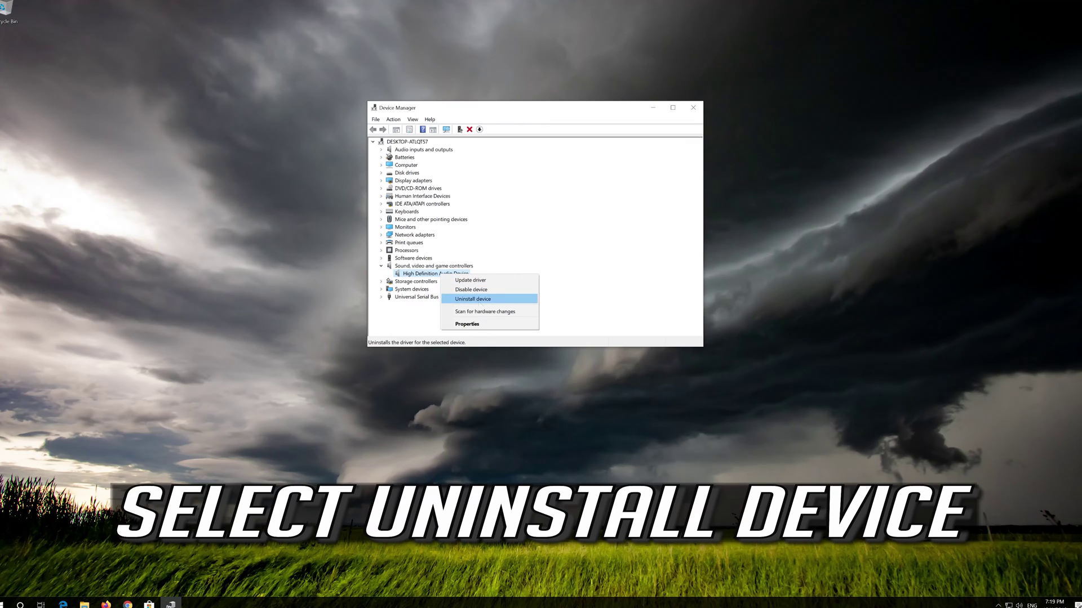
click(498, 300)
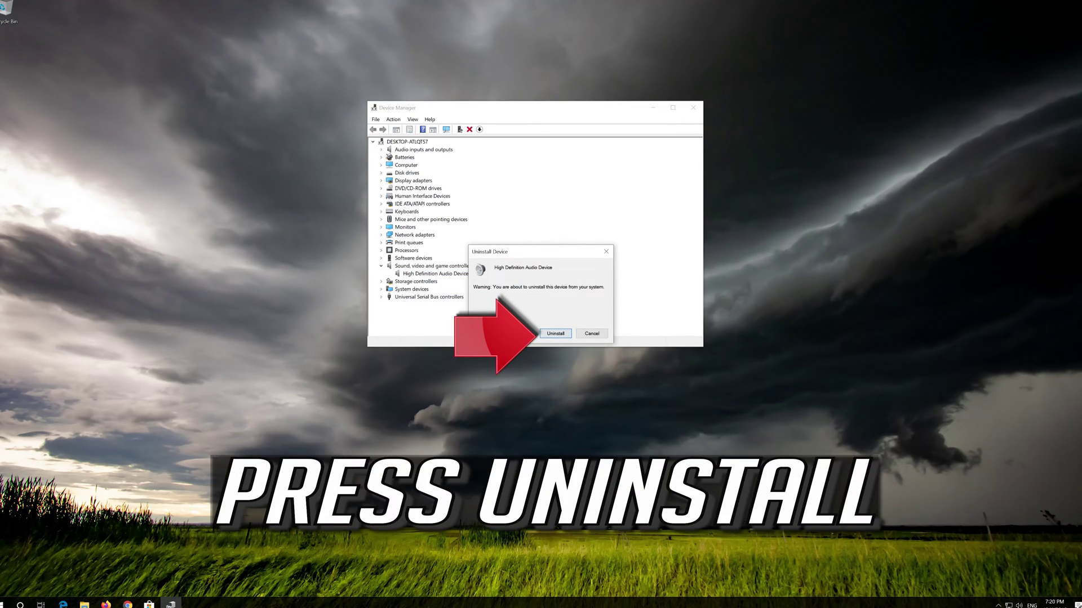
click(555, 334)
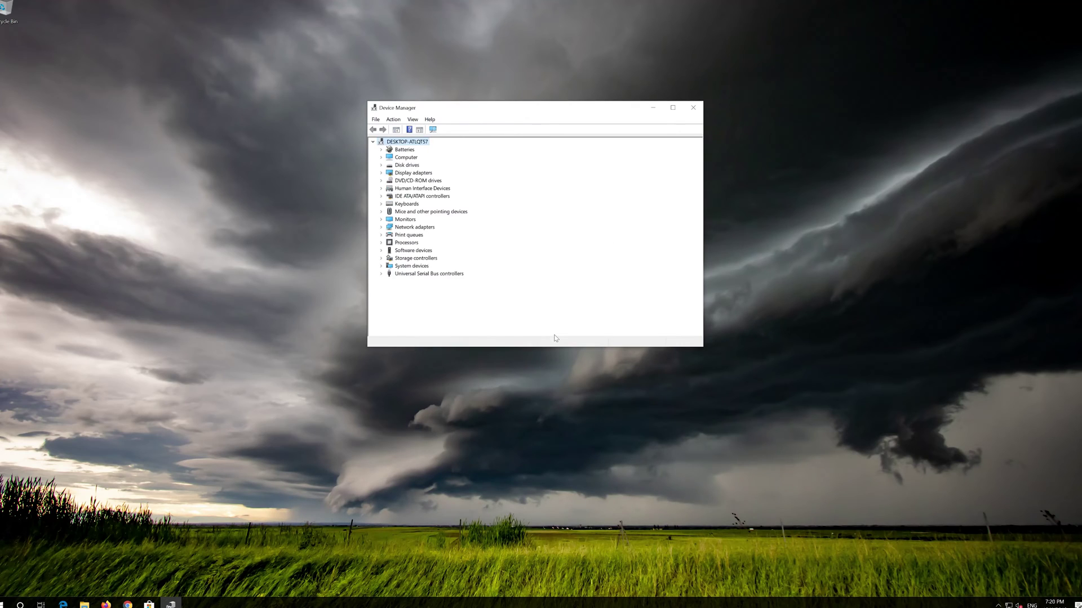
Step: Close Device Manager and bring up the power options for restarting the computer
click(693, 108)
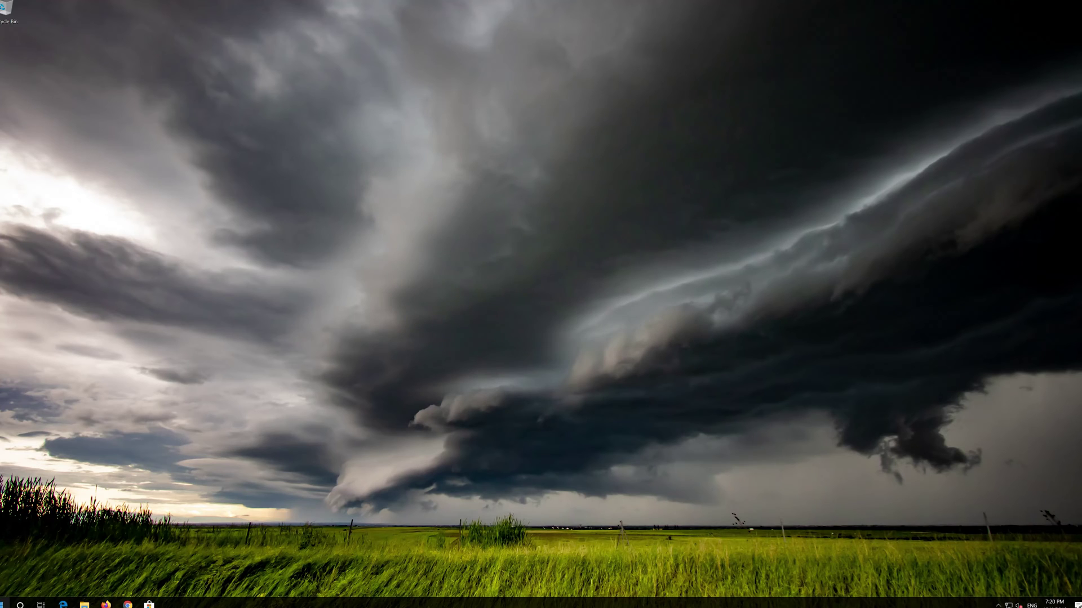
click(5, 603)
mouse_move(4, 586)
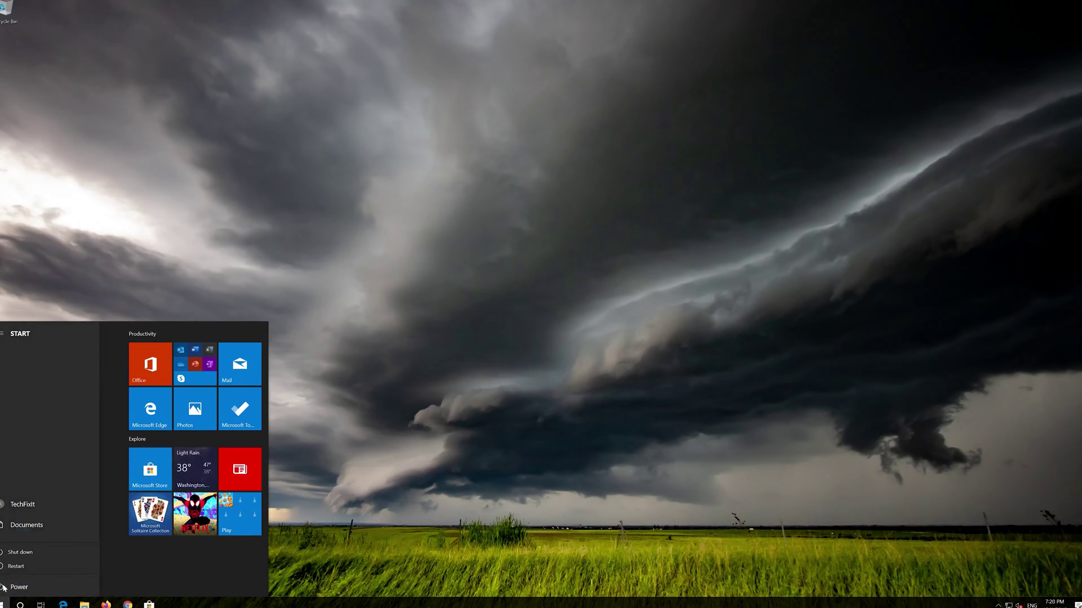
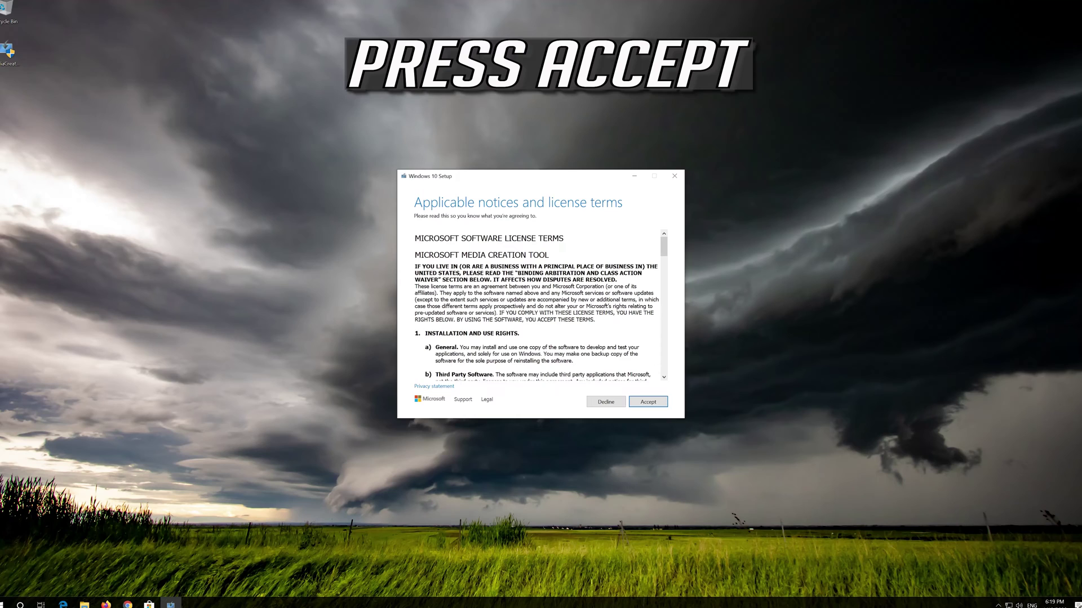
Step: Accept the Media Creation Tool license terms and proceed with Upgrade this PC now in Windows 10 Setup
click(662, 402)
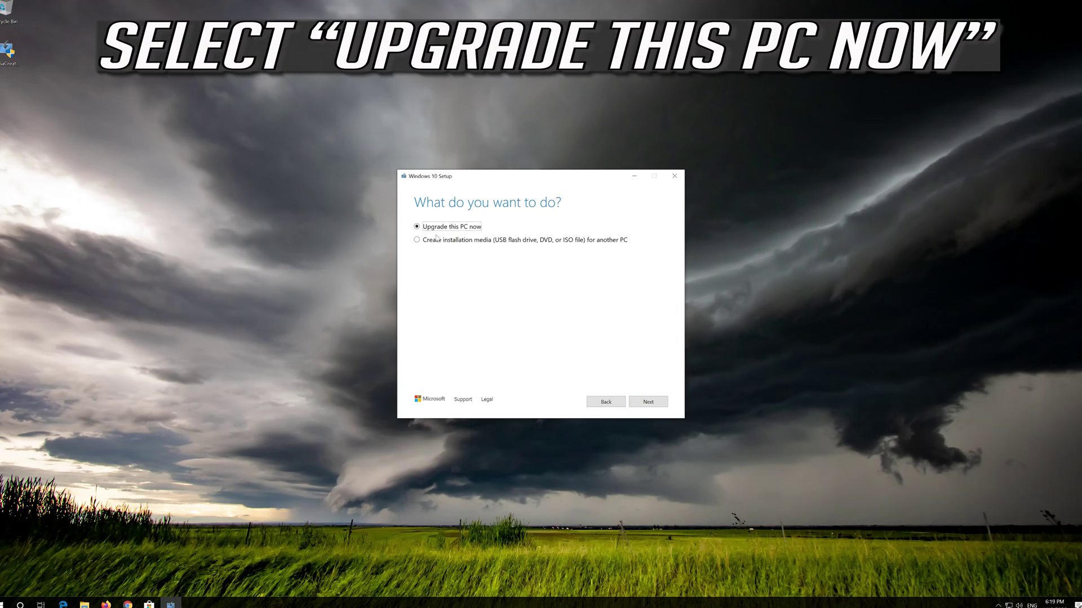
click(645, 406)
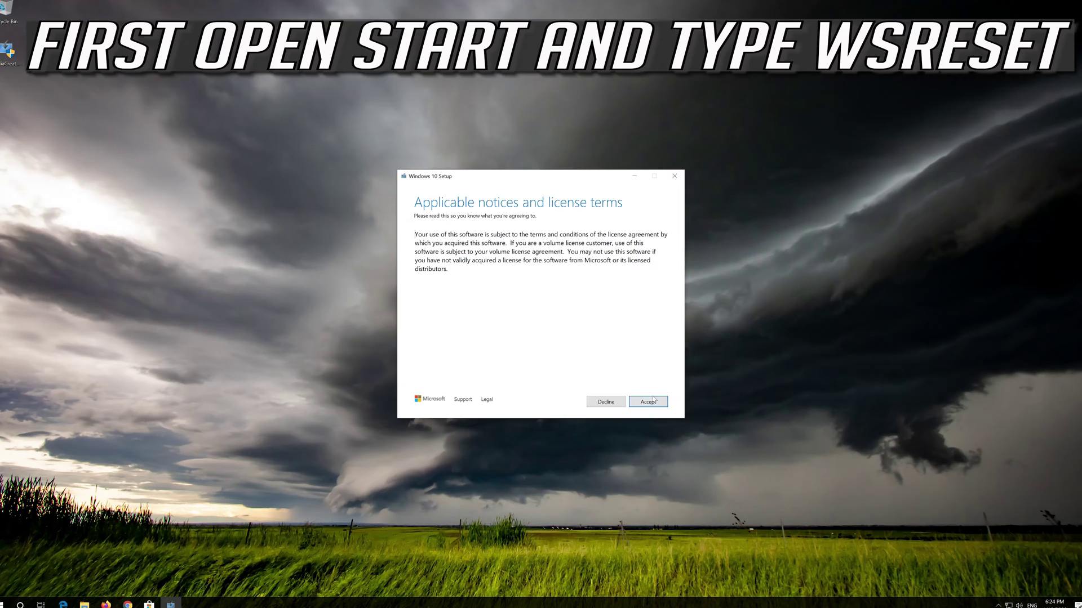
Step: Accept the Windows 10 license terms and install Windows 10 Pro with personal files and apps kept
click(652, 401)
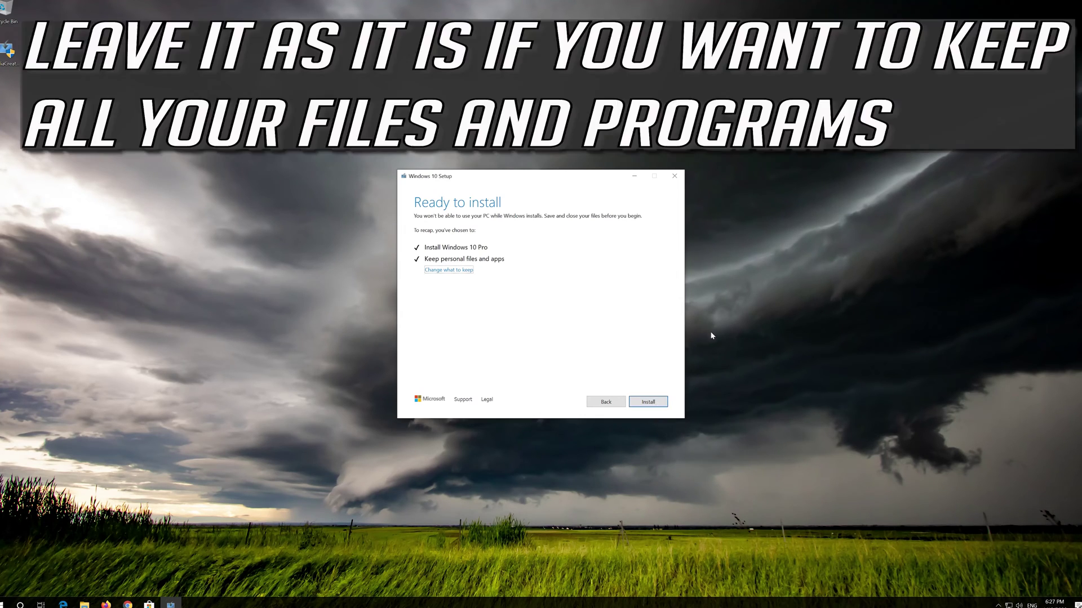
click(647, 403)
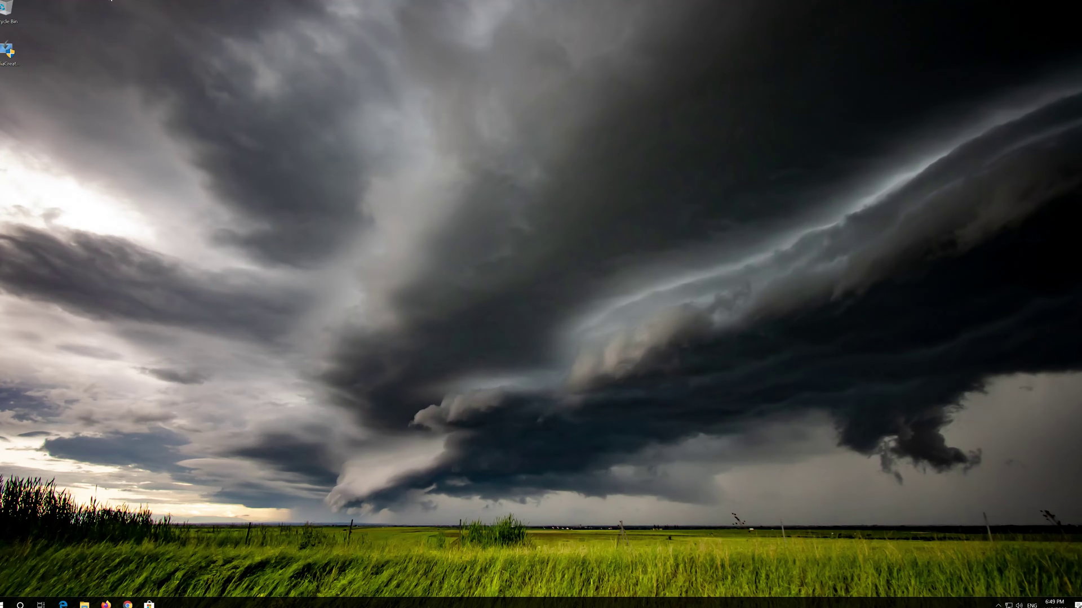
Step: Delete the MediaCreationTool1909 file from the desktop and empty the Recycle Bin
right_click(1, 60)
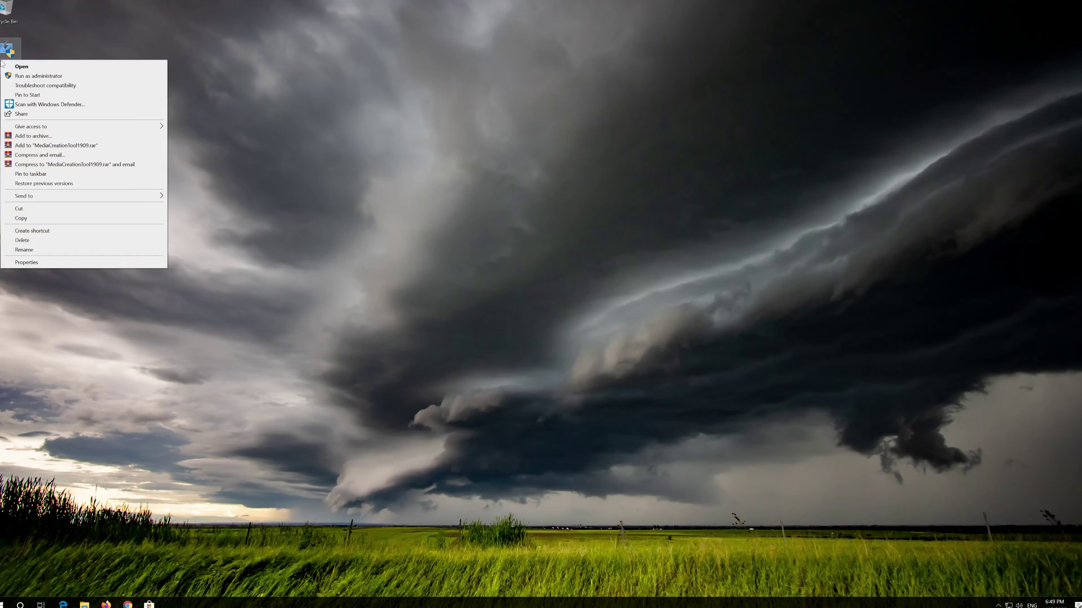
click(21, 241)
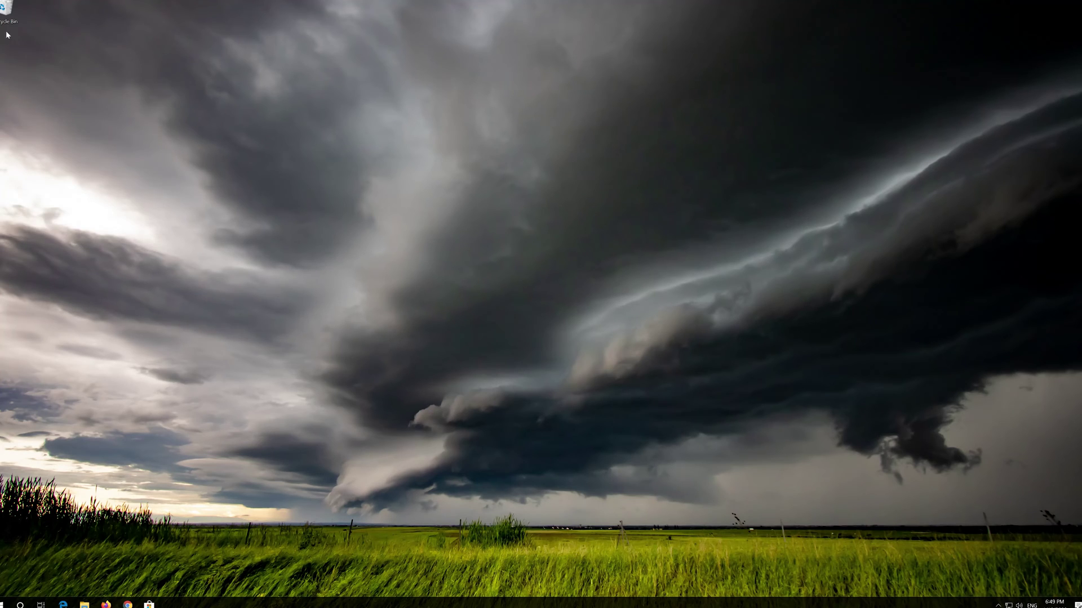
right_click(3, 6)
click(13, 21)
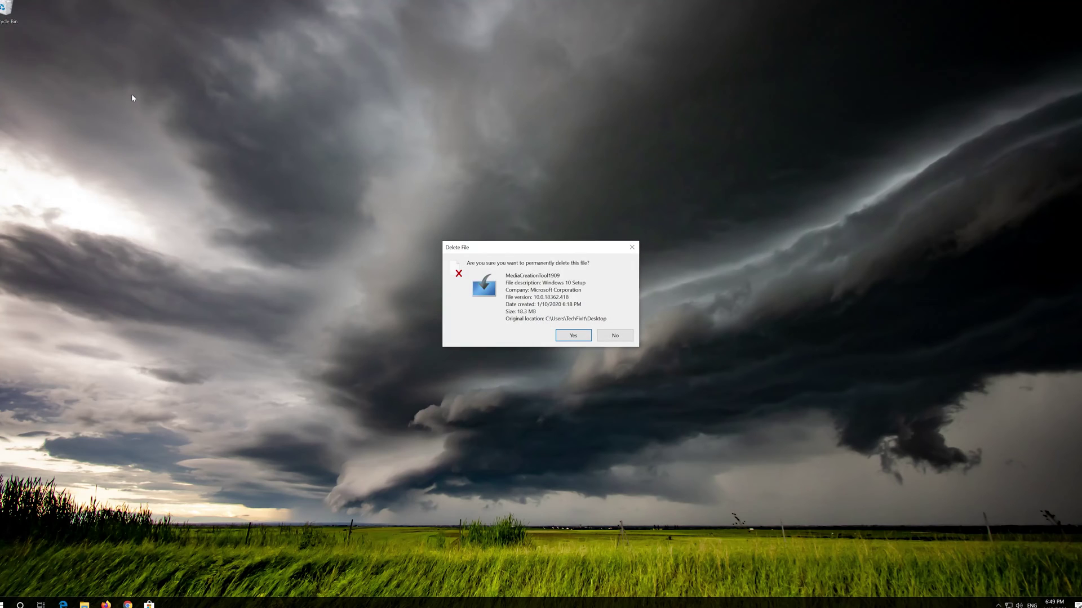
click(583, 334)
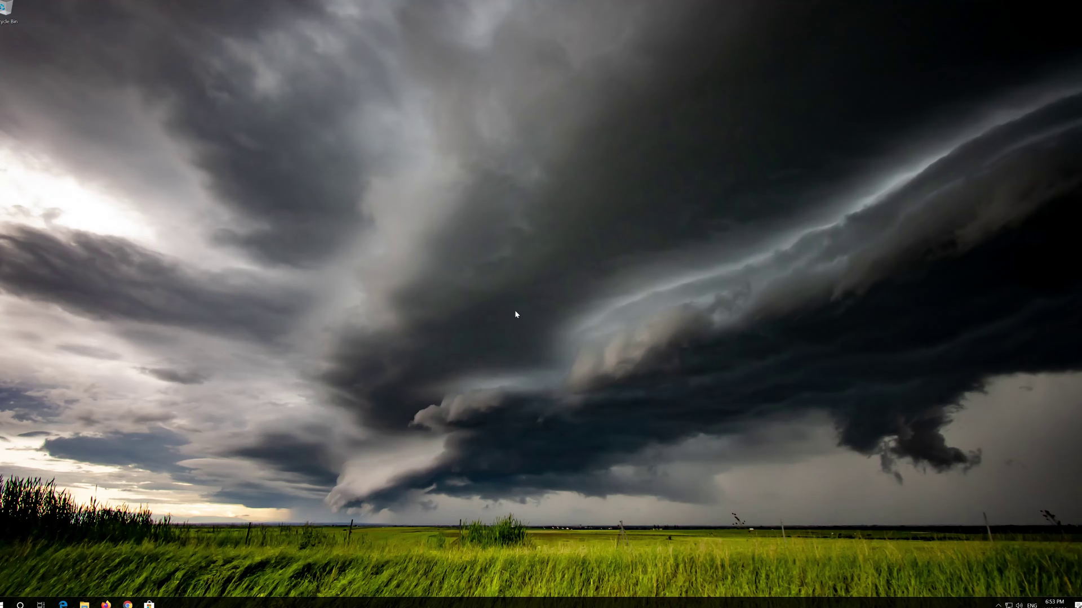
Step: Search for recovery options in Windows, open the Recovery settings and restart the PC into Advanced startup
key(super)
text(rec)
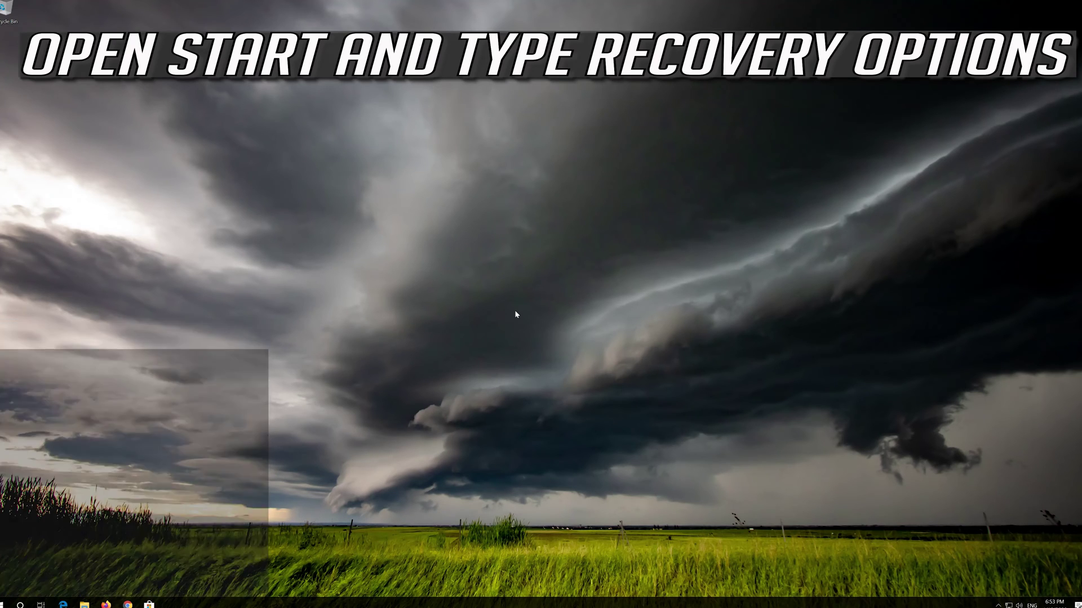
text(overy o)
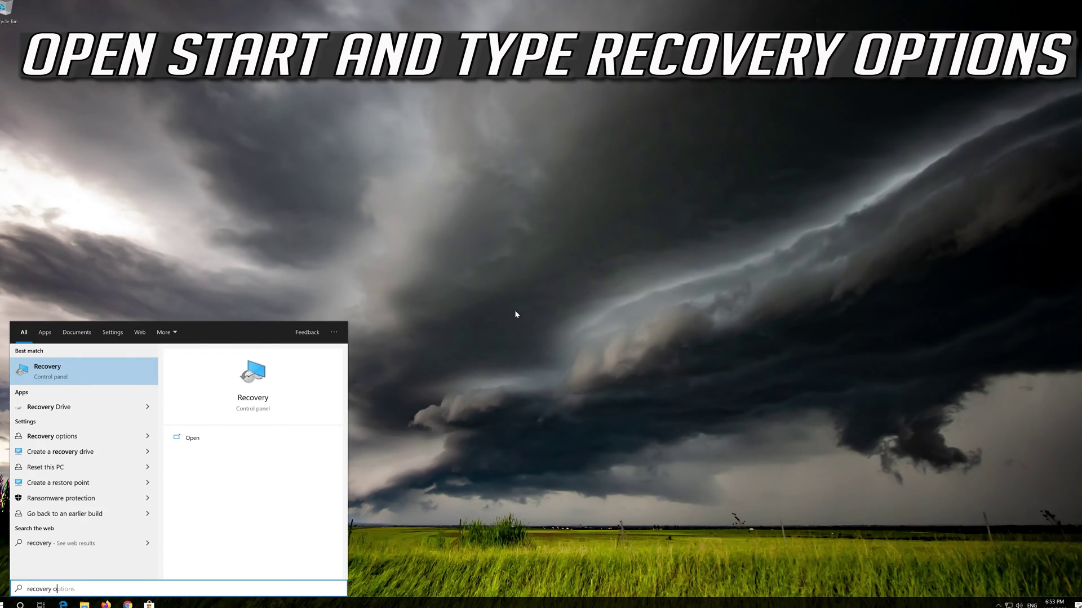
text(ption)
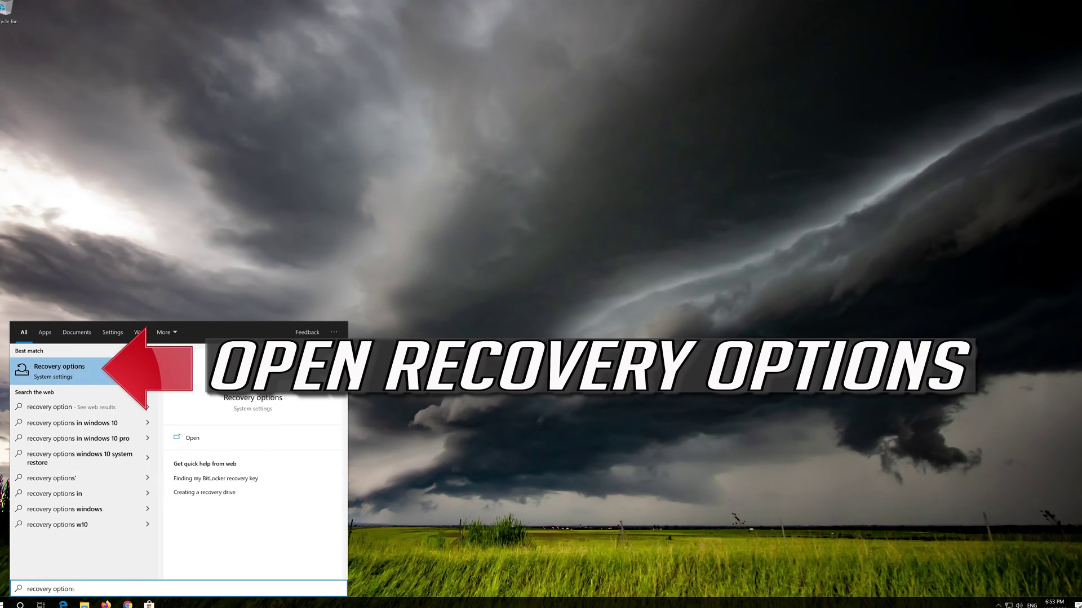
click(85, 373)
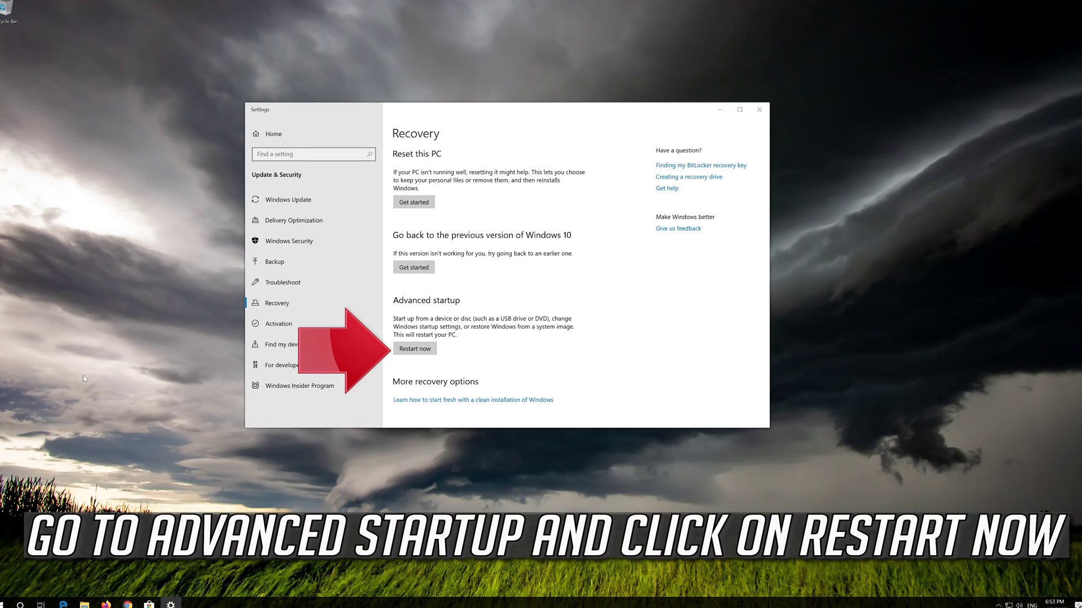
click(415, 350)
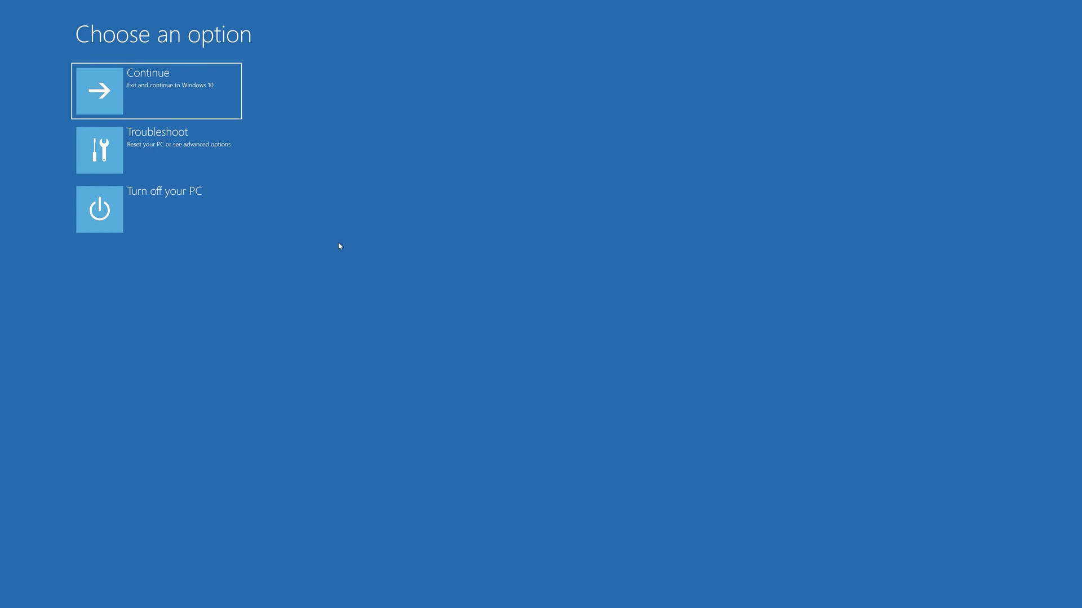
Step: Start System Restore from the advanced troubleshooting options and continue with the listed user account
click(175, 155)
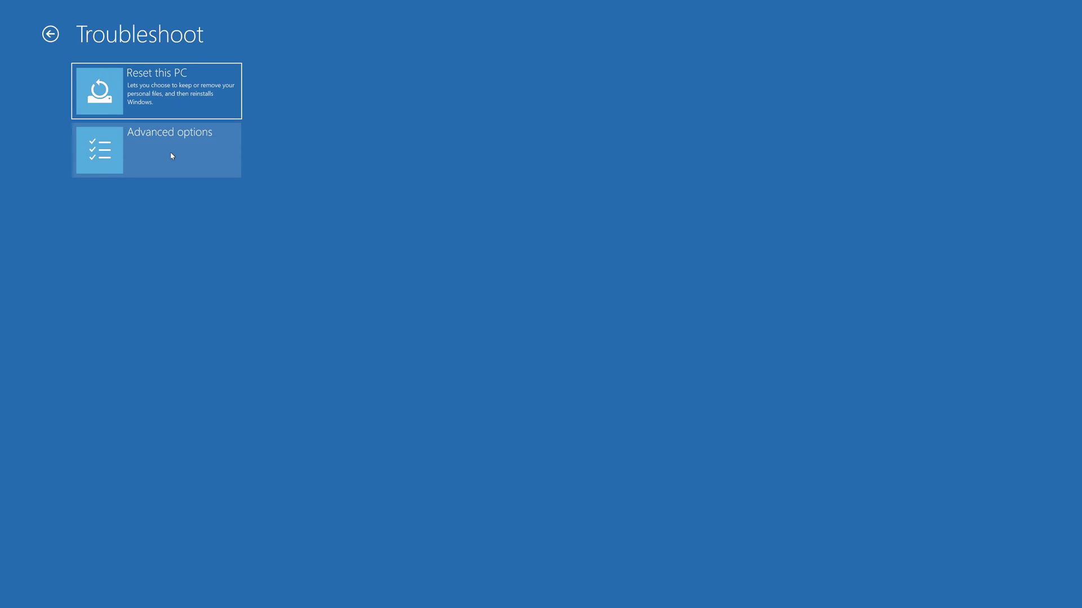
click(173, 157)
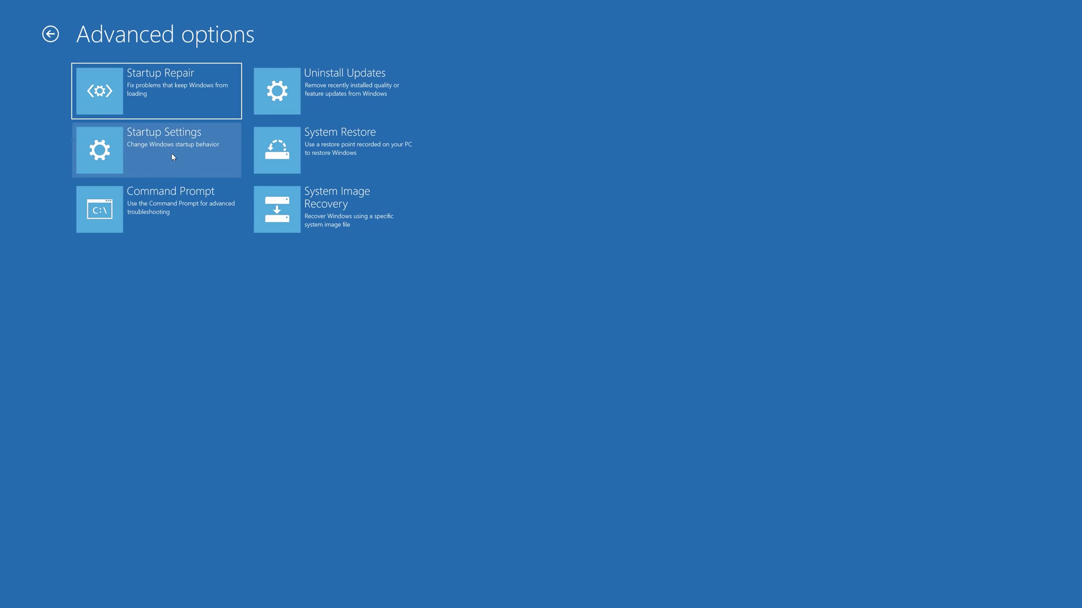
click(355, 165)
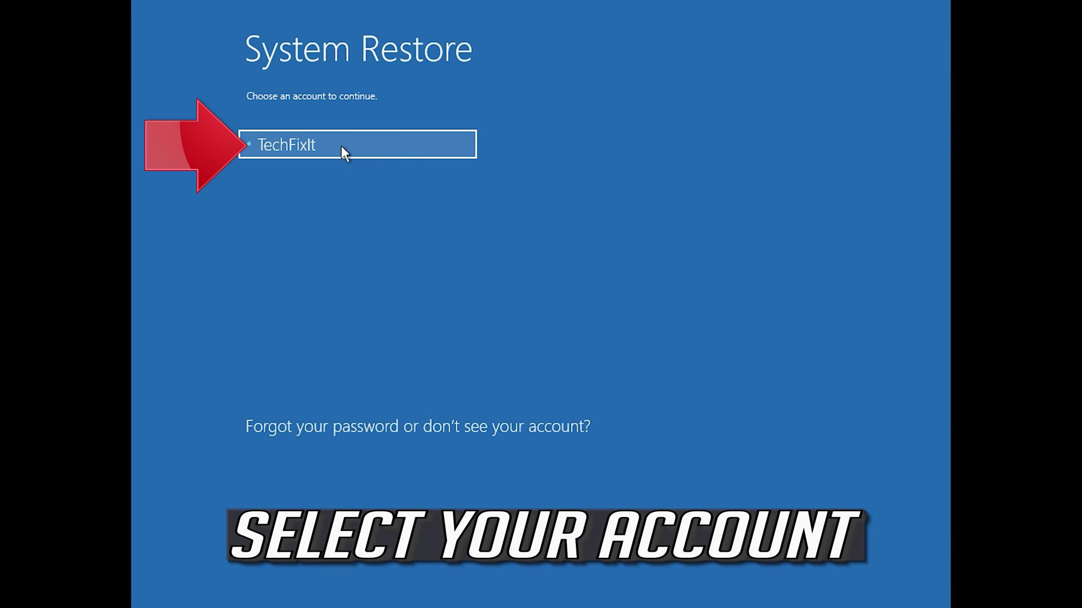
click(369, 147)
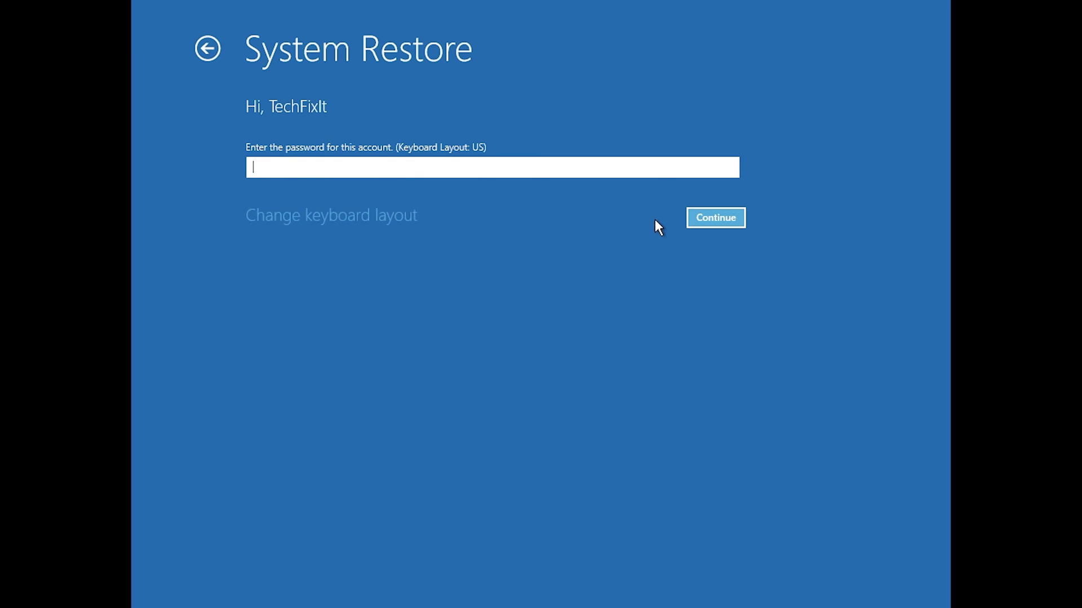
click(704, 218)
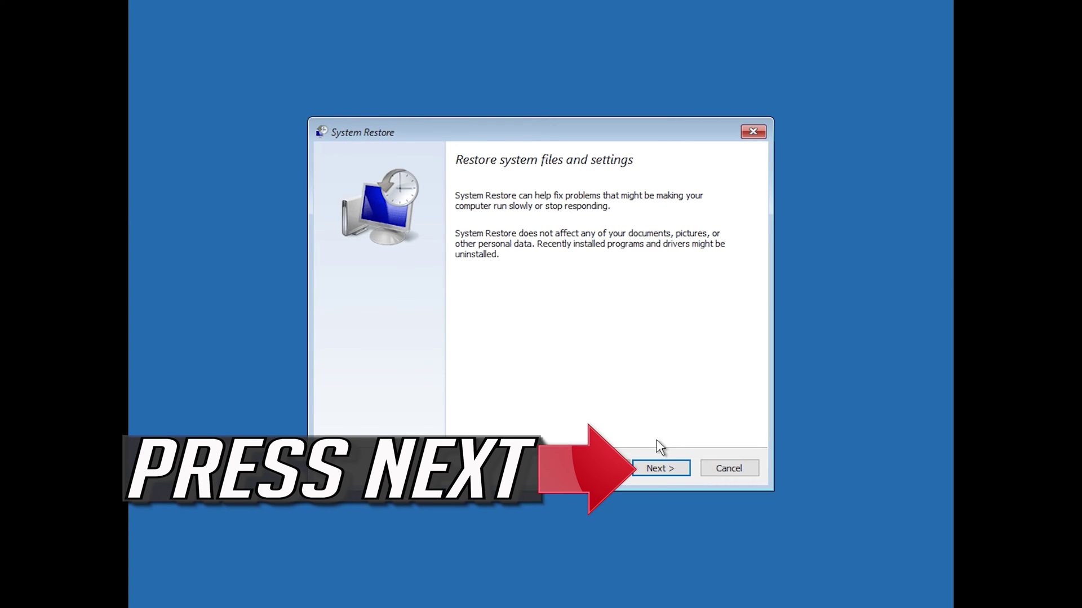
Step: Restore the system to the manual restore point of 1/10/2020 12:21:42 AM, restart the computer and dismiss the completion message
click(660, 468)
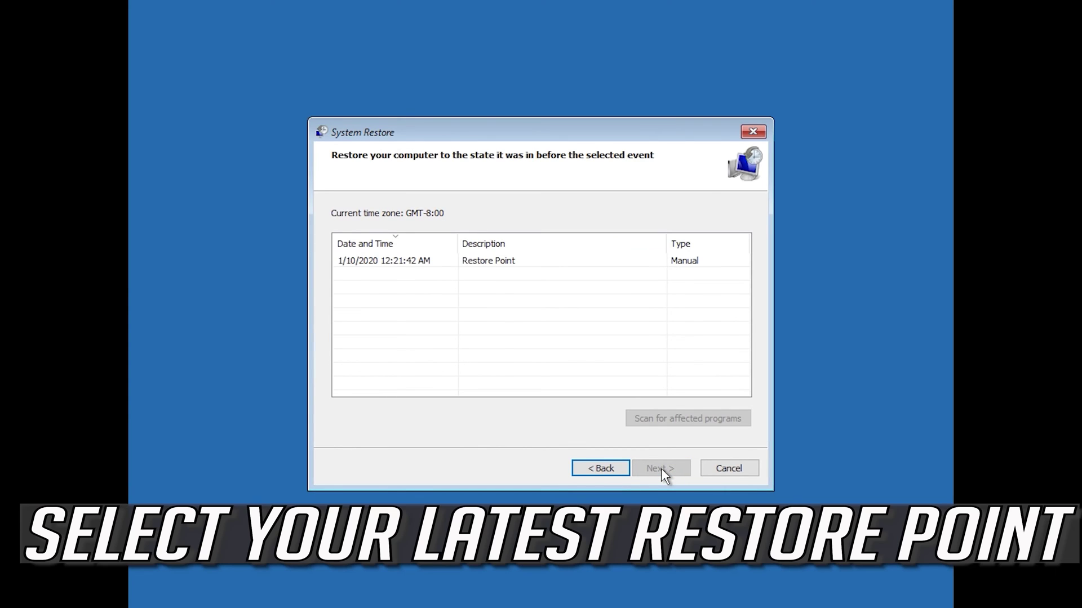
click(386, 263)
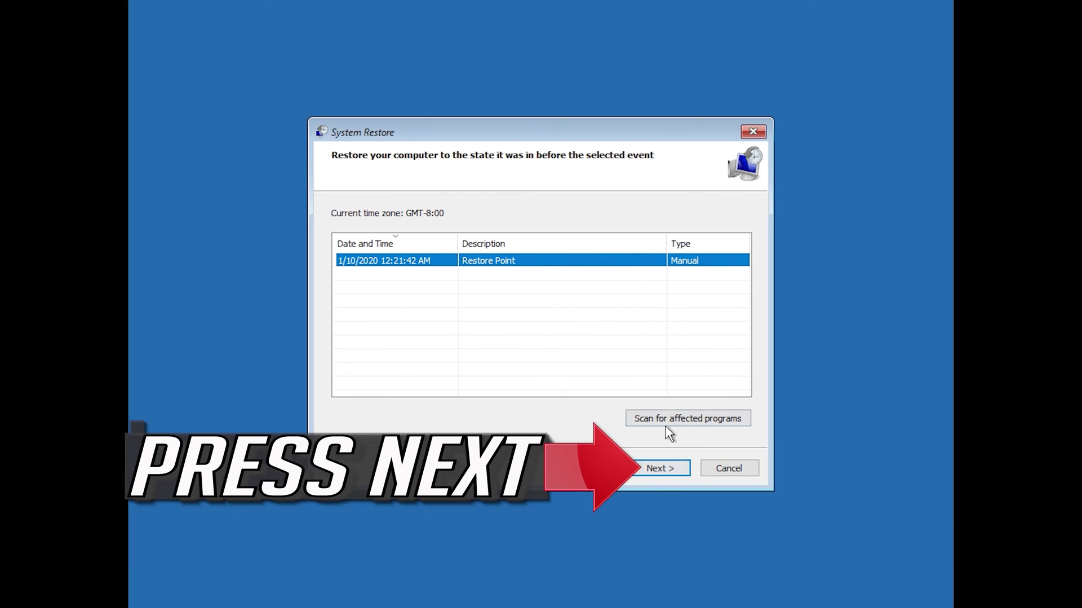
click(659, 468)
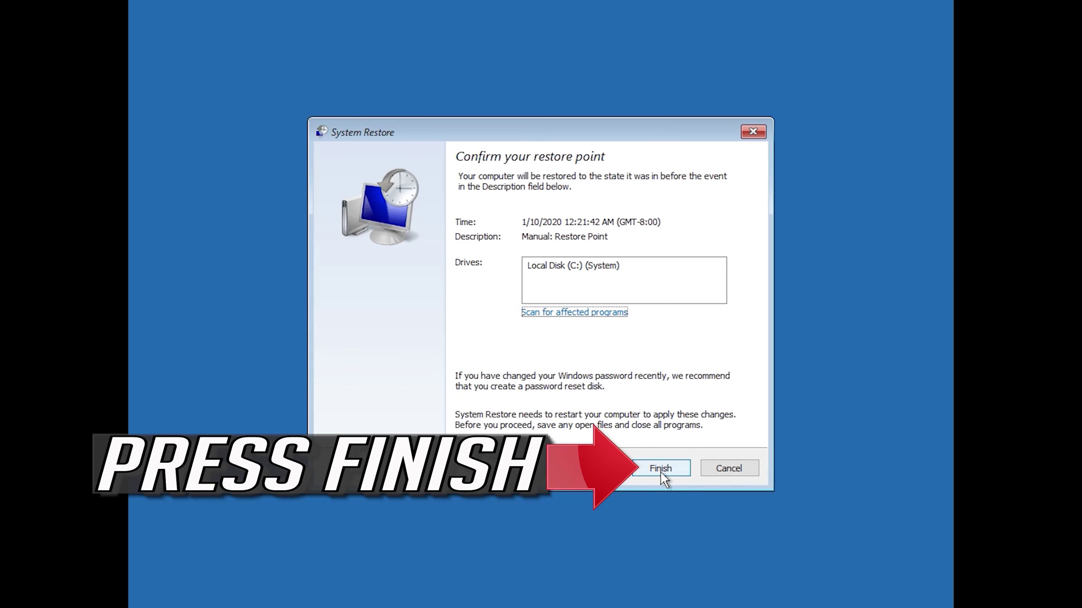
click(660, 471)
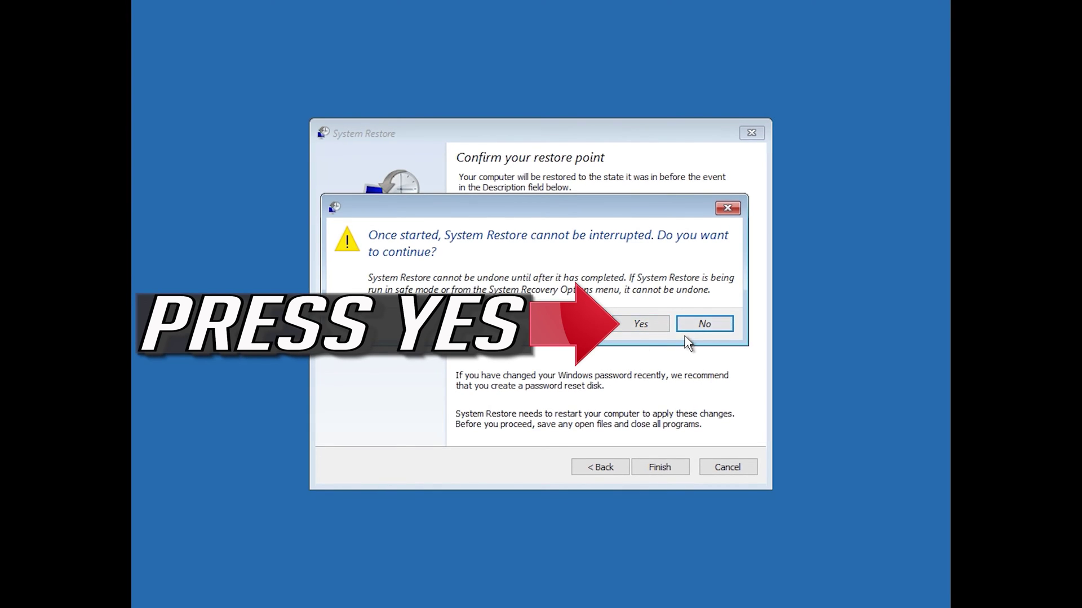
click(640, 328)
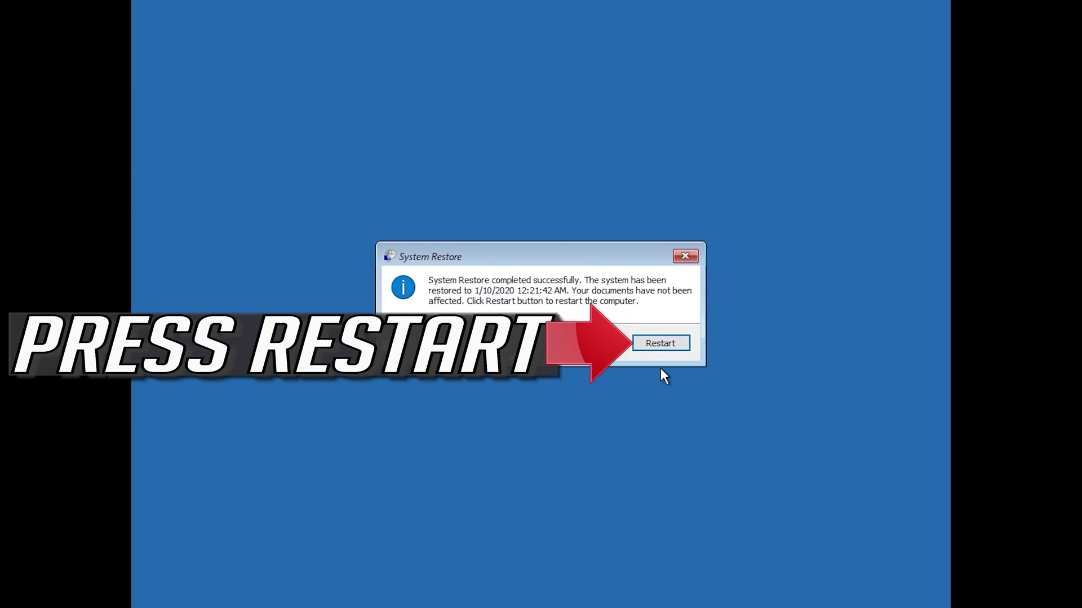
click(650, 347)
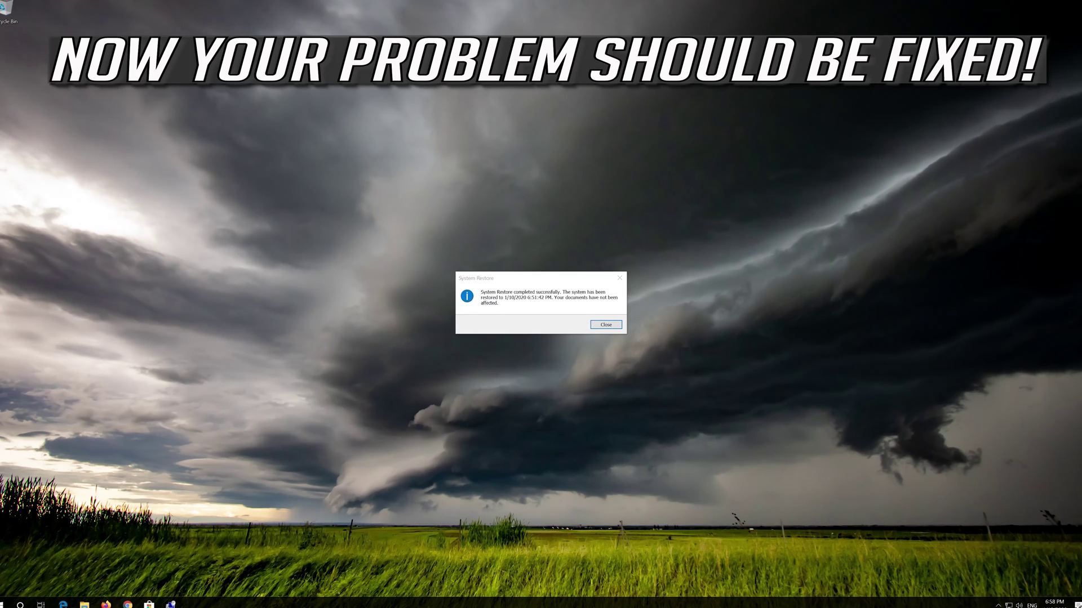
click(600, 325)
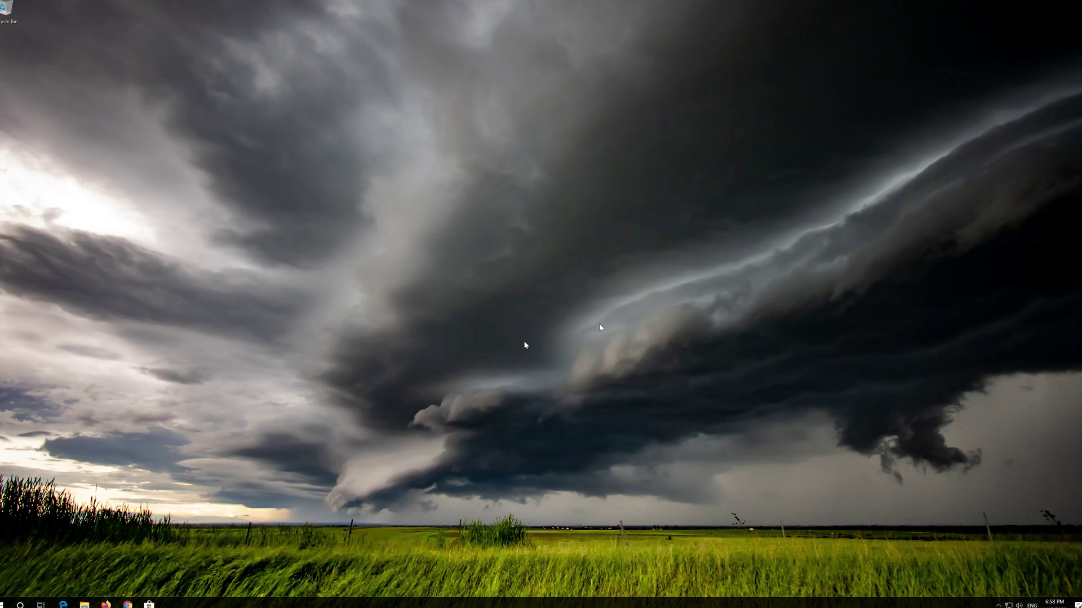
key(alt+z)
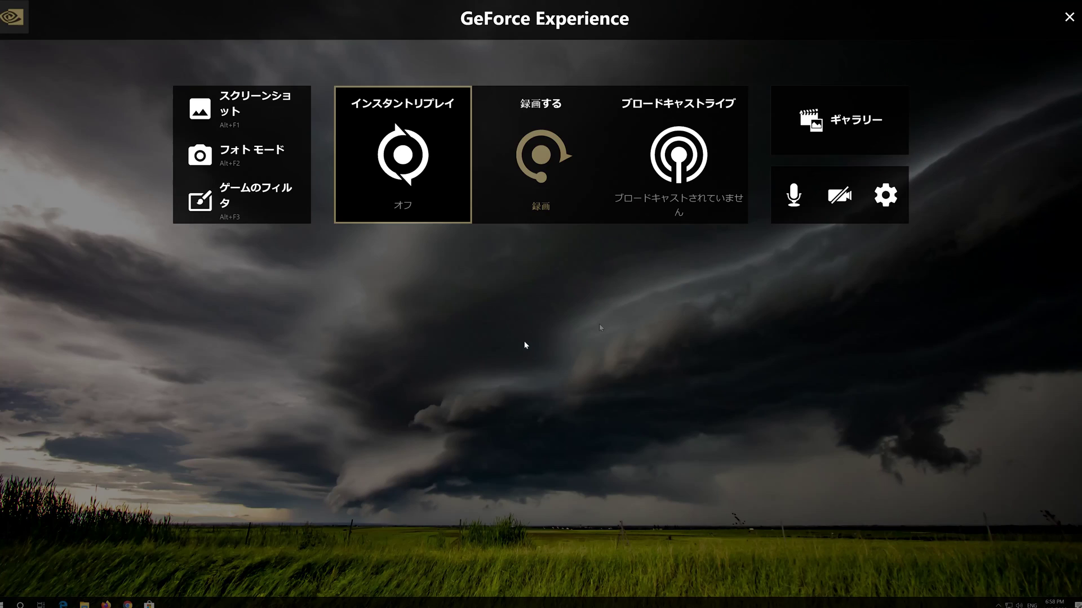
click(526, 180)
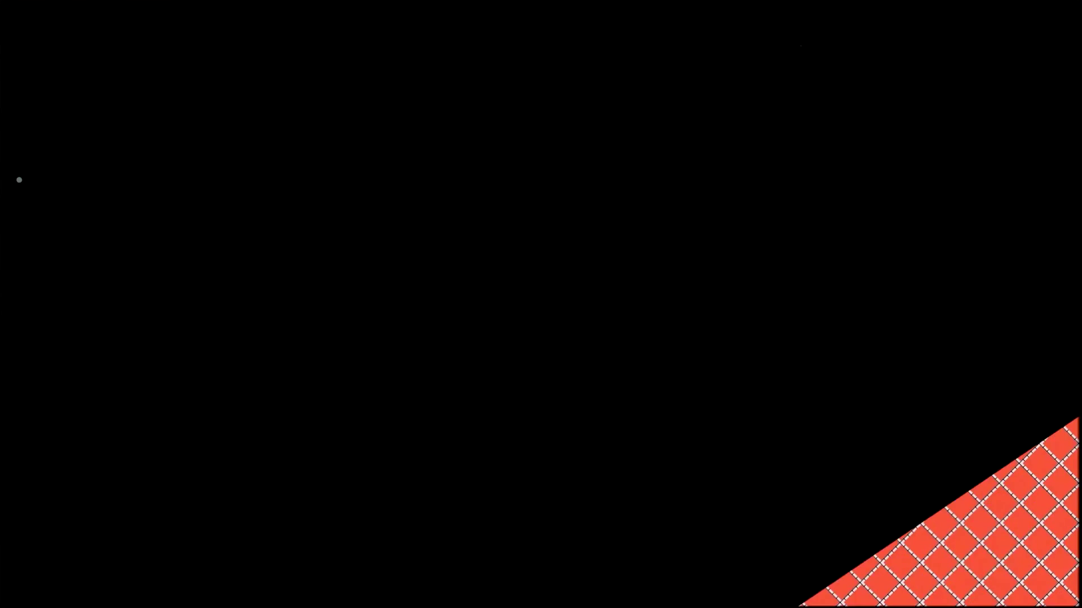